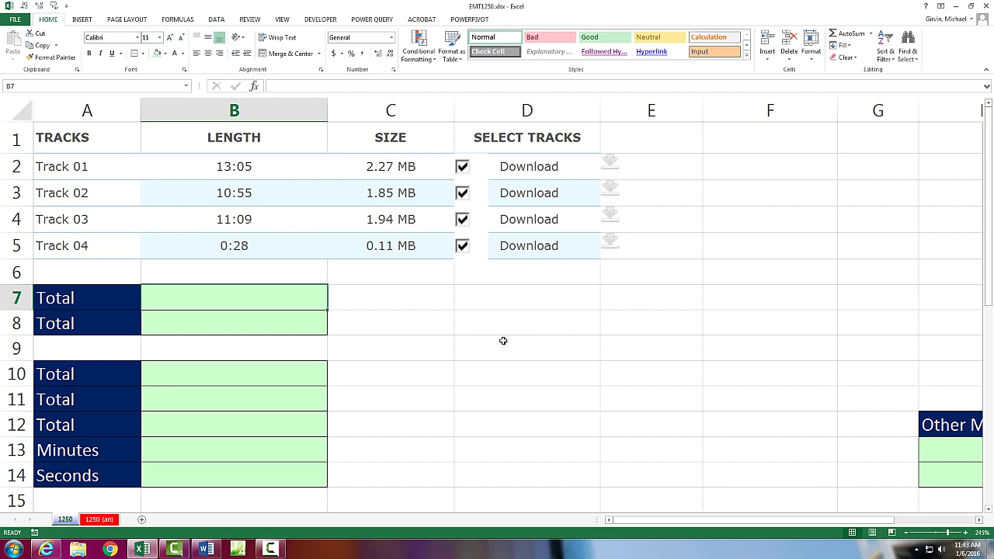
Step: Total the track lengths in B7 with =SUM(B2:B5), giving 11:37
drag(59, 135, 688, 267)
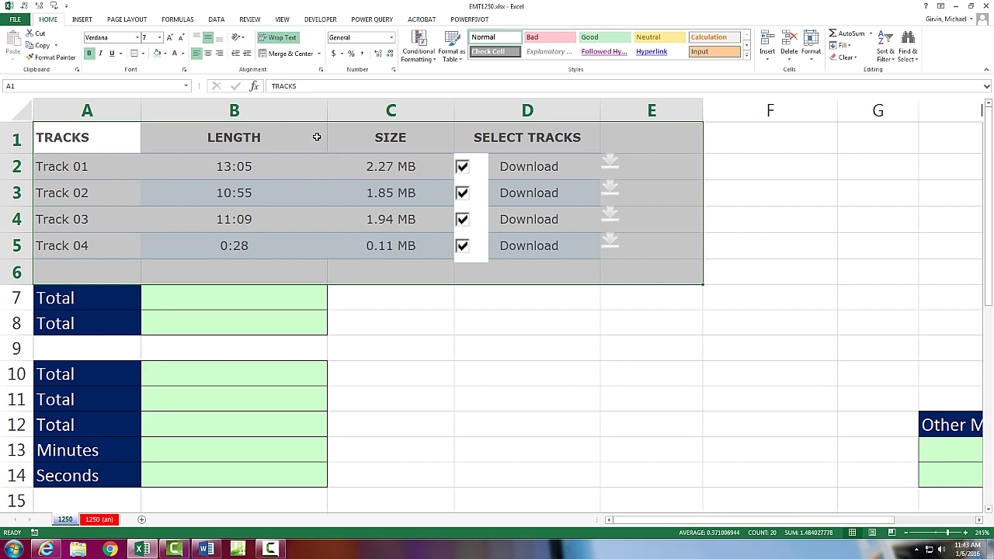
click(261, 166)
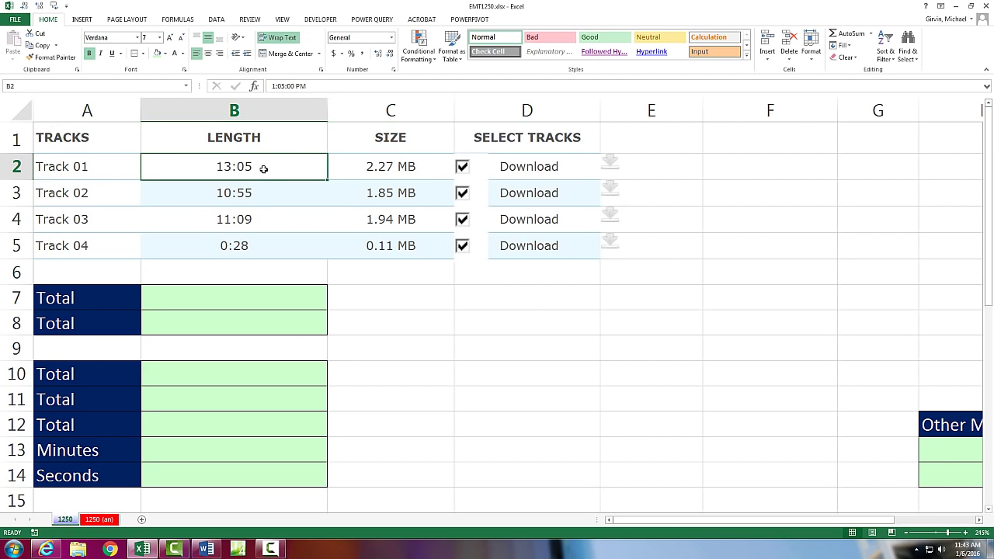
click(271, 193)
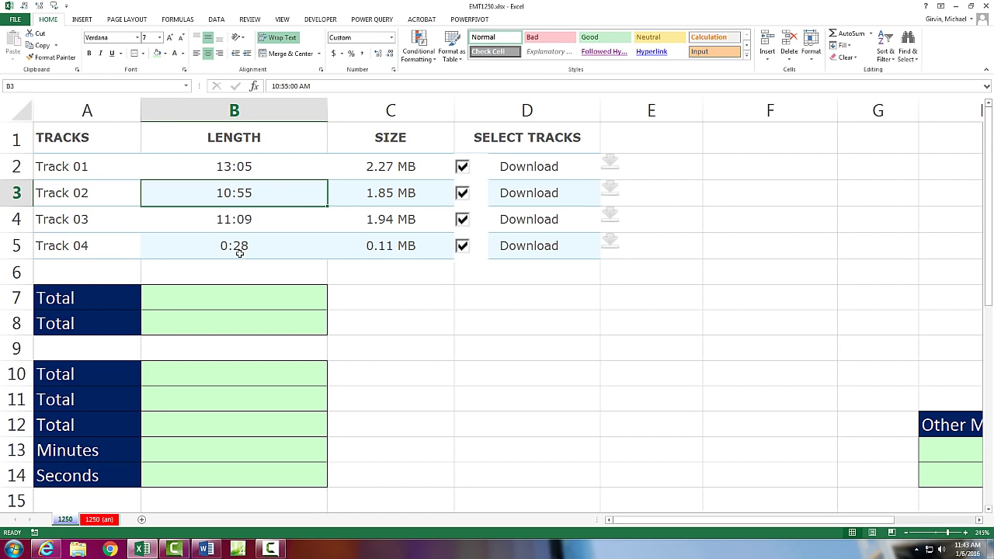
click(239, 295)
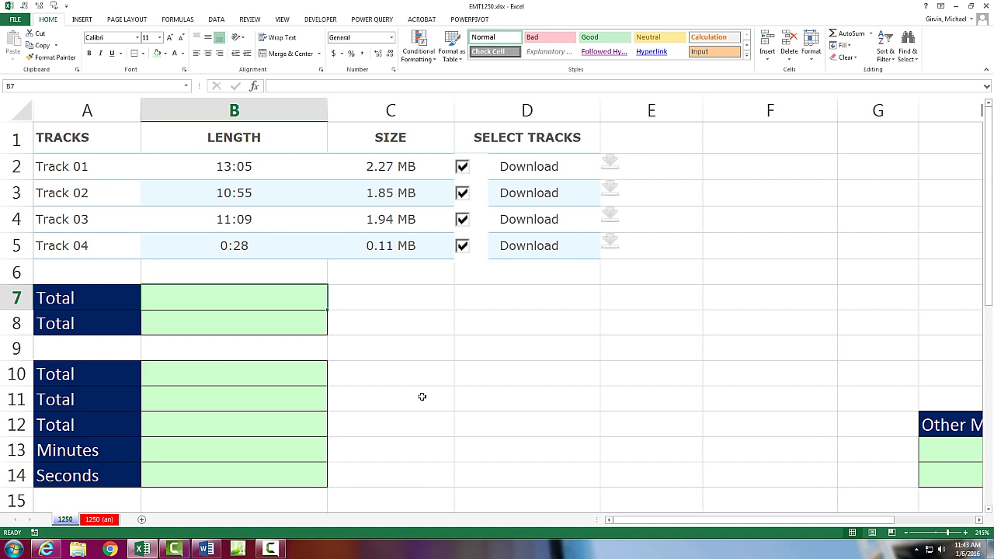
key(alt+equal)
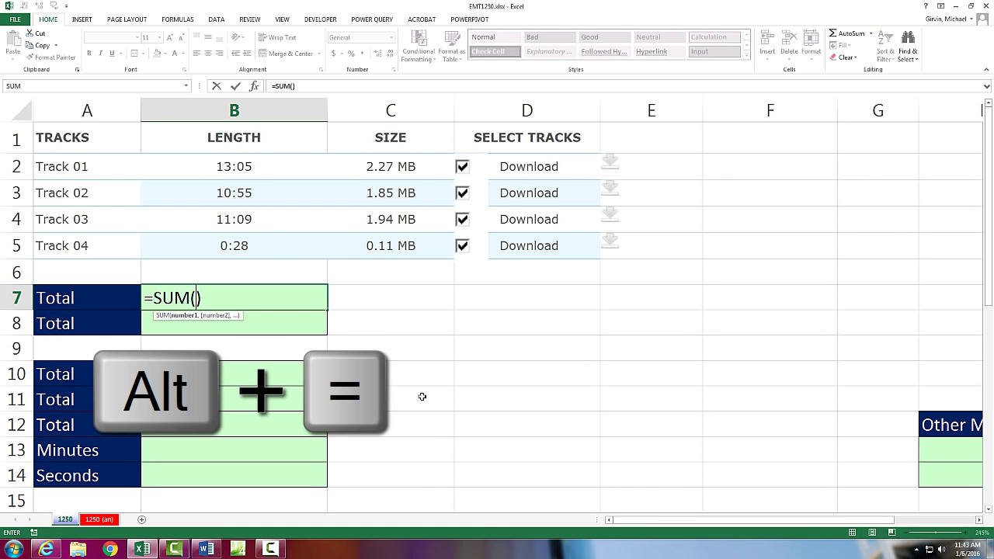
drag(233, 163, 235, 247)
key(Return)
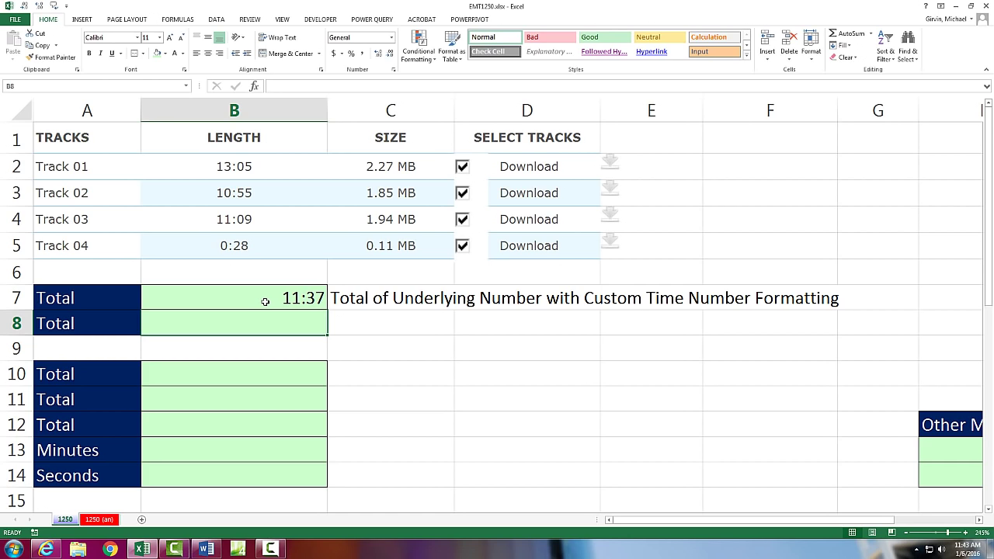
click(222, 166)
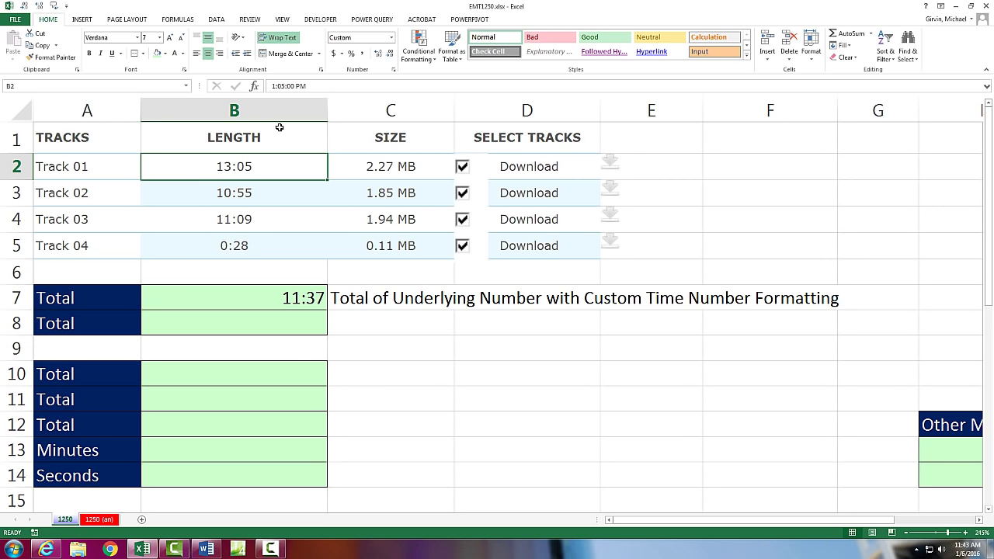
key(ctrl+1)
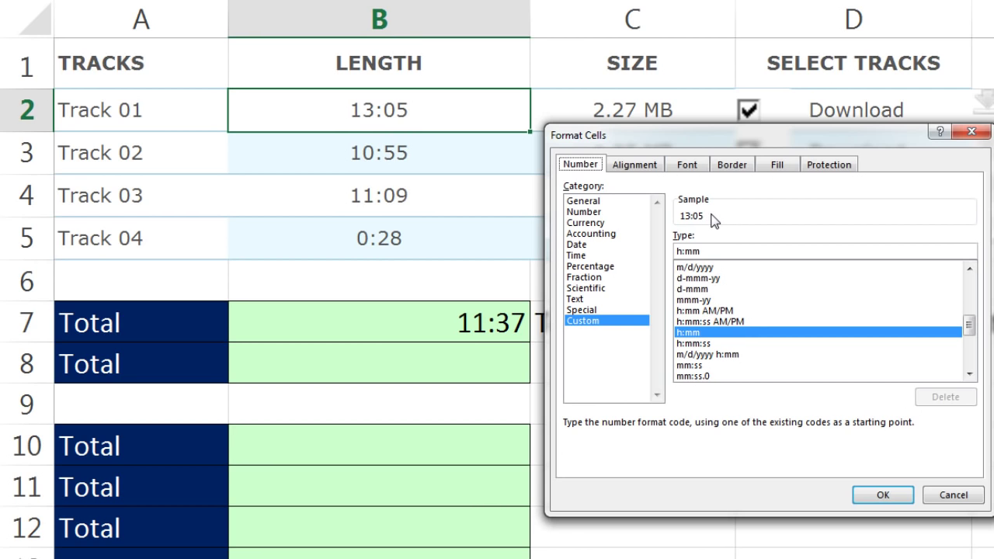
key(Return)
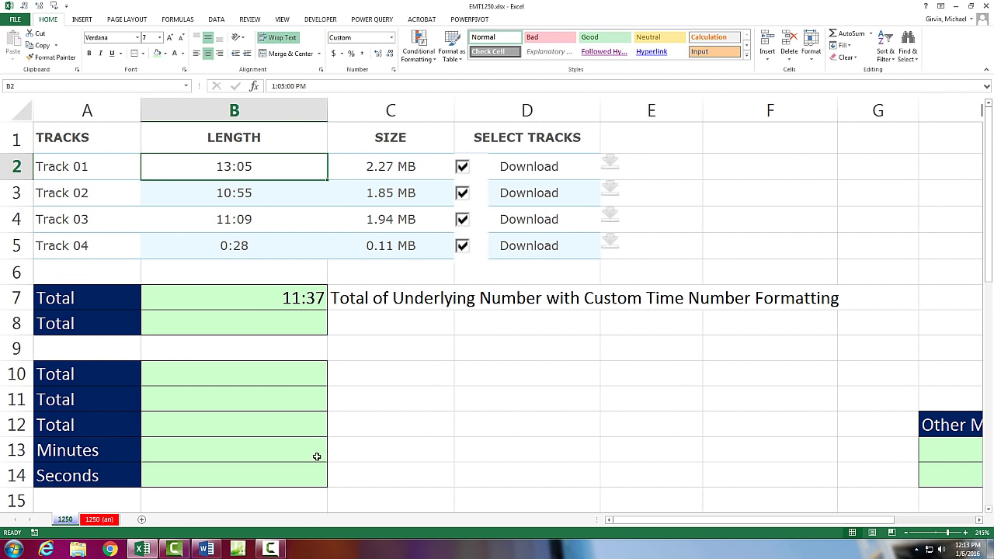
Step: Enter the time 8:00:00 AM in cell B17
scroll(325, 456, down, 3)
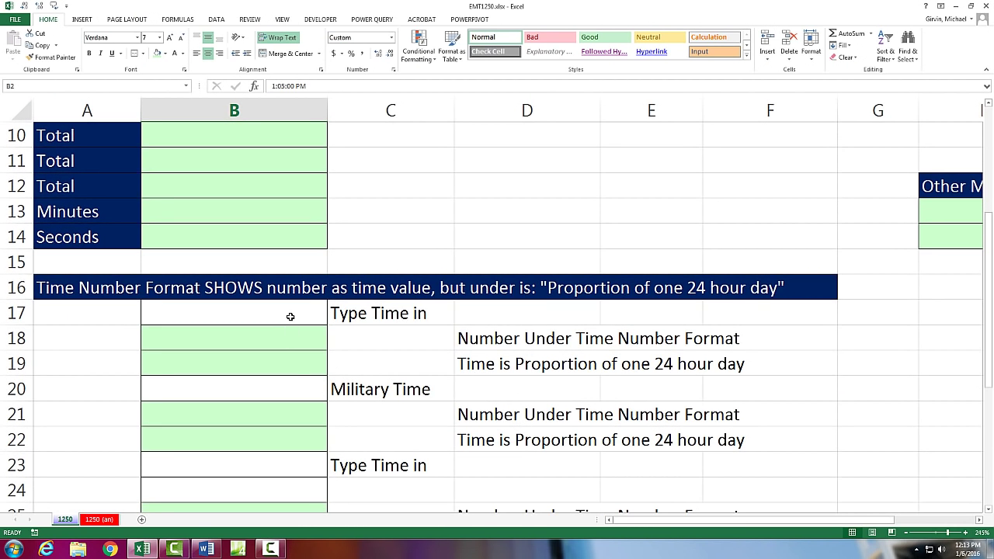
click(292, 317)
scroll(365, 365, down, 1)
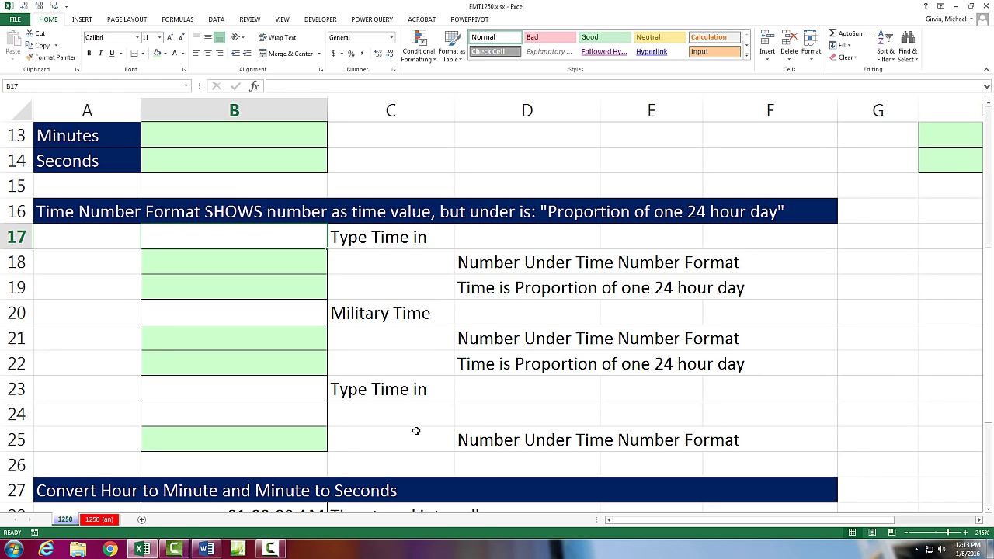
text(8)
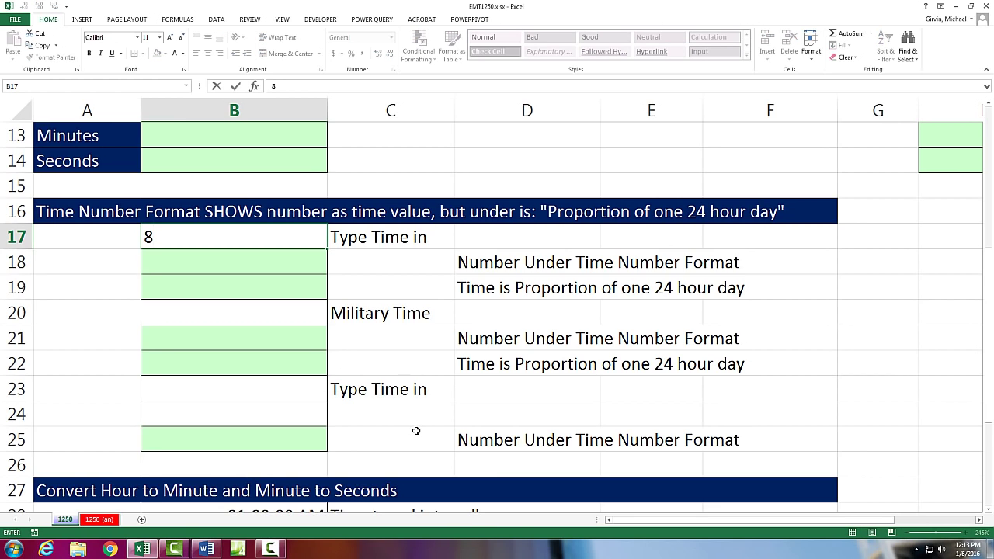
text(:00:00)
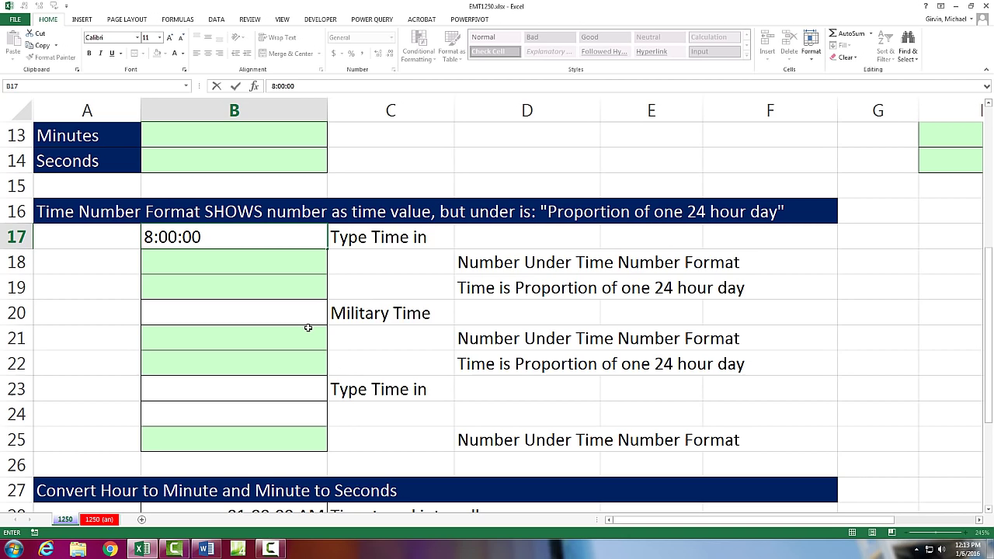
text( AM)
key(Return)
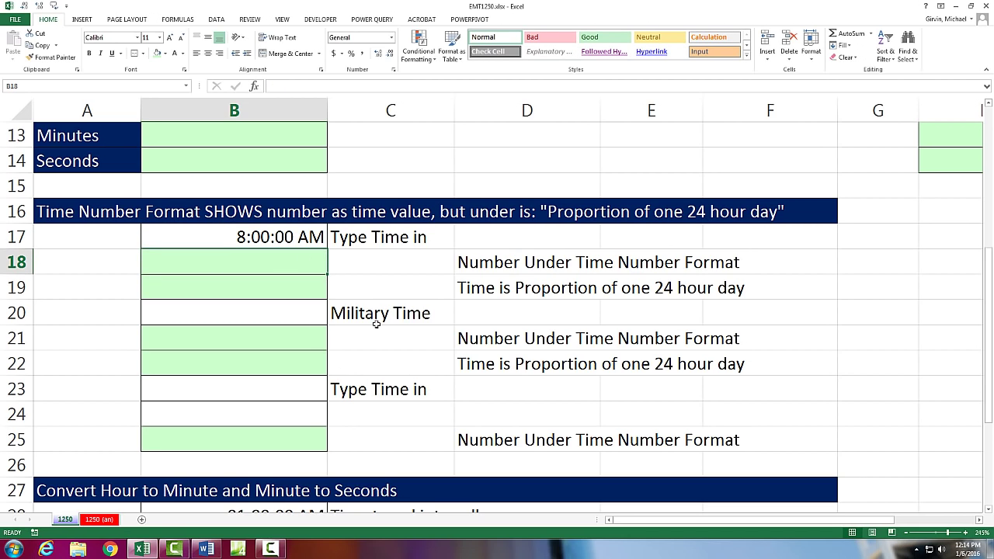
Step: Enter =B17 in B18 and show it in General format as 0.333333333
text(=)
key(Up)
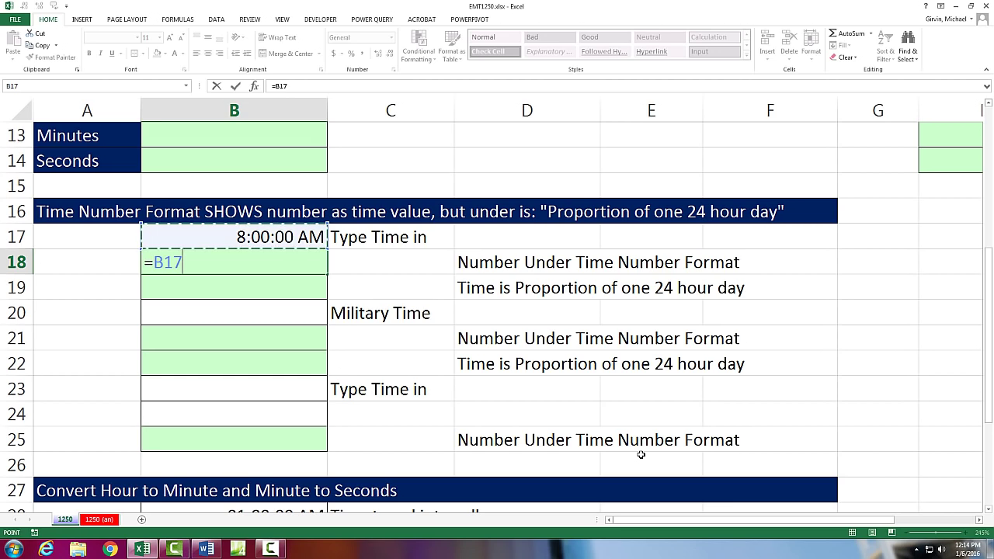
key(ctrl+Return)
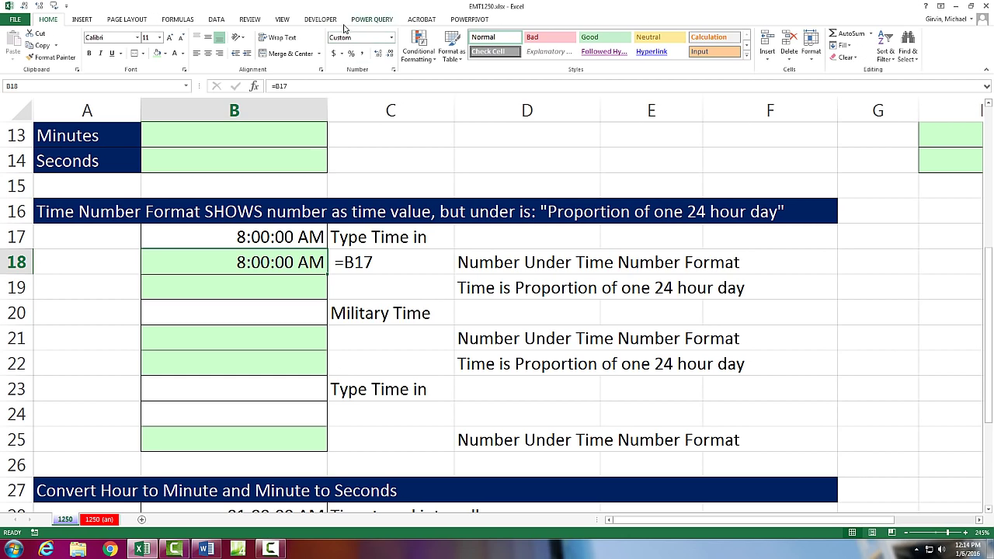
click(391, 37)
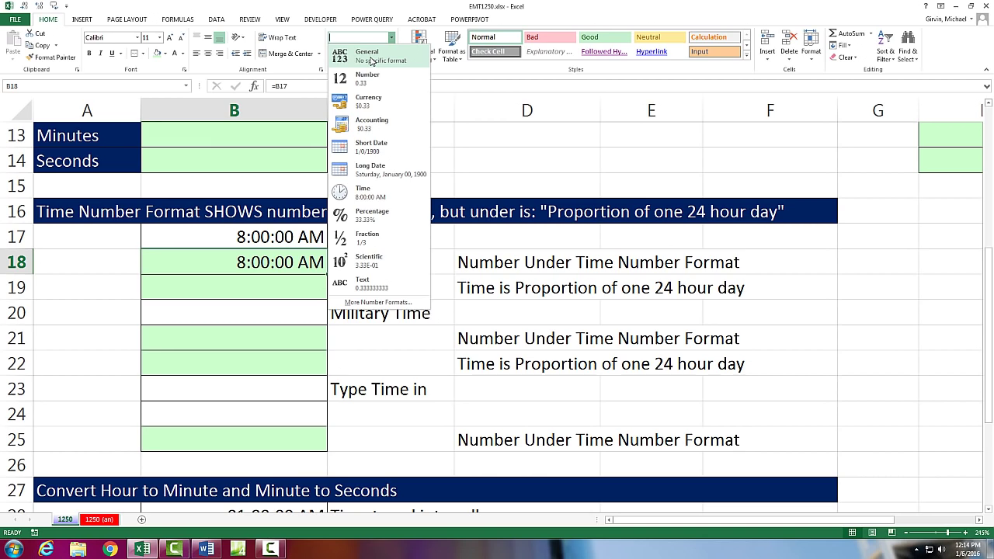
key(Escape)
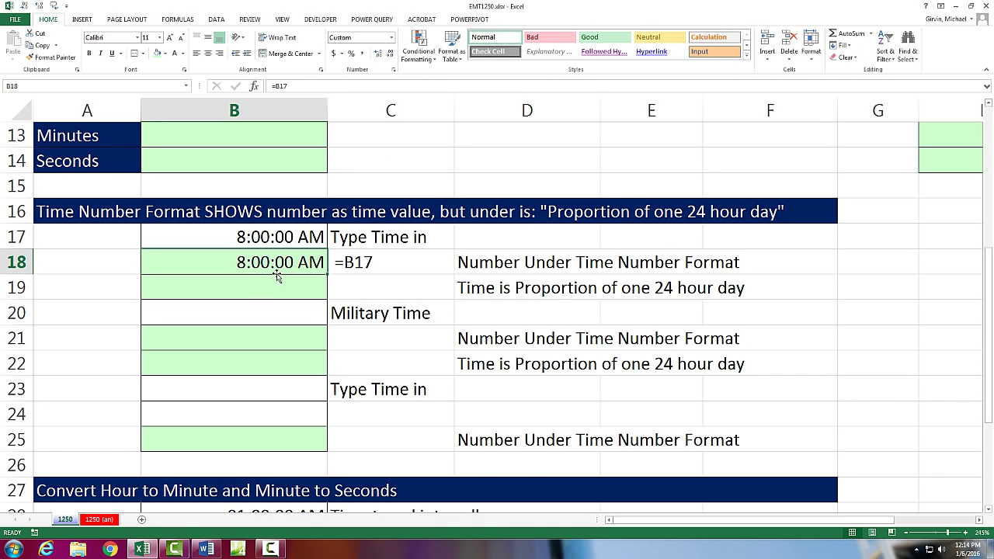
key(ctrl+shift+grave)
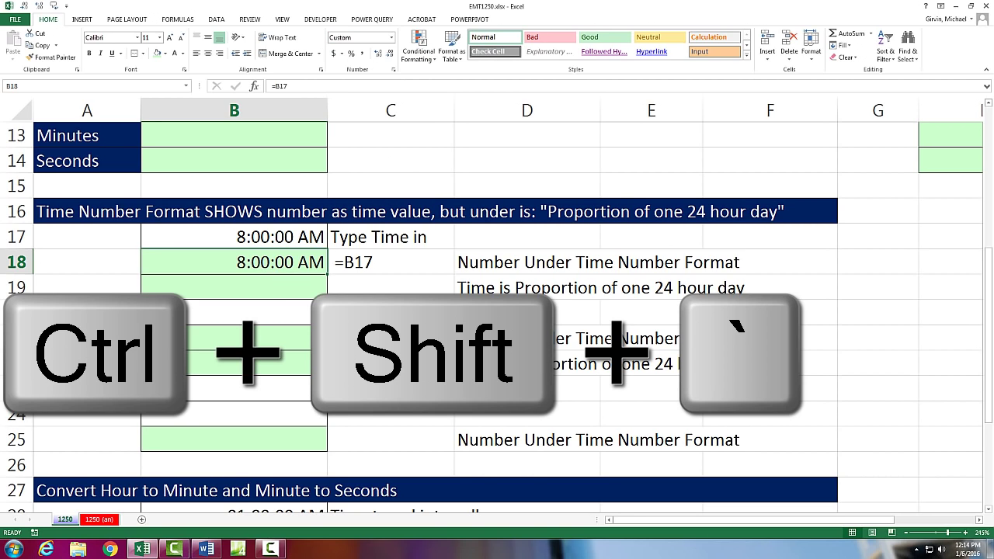
key(ctrl+shift+grave)
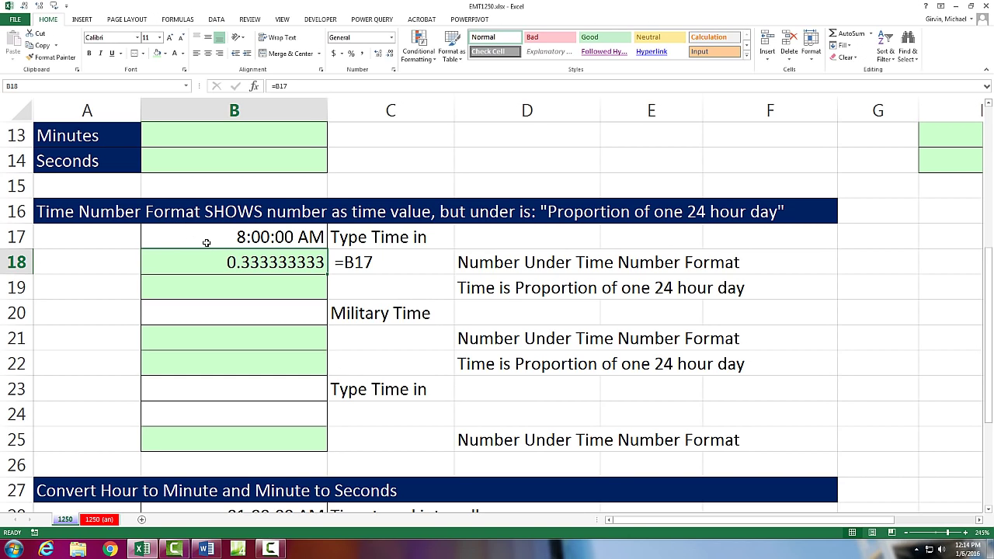
Step: Enter the formula =8/24 in B19
click(249, 286)
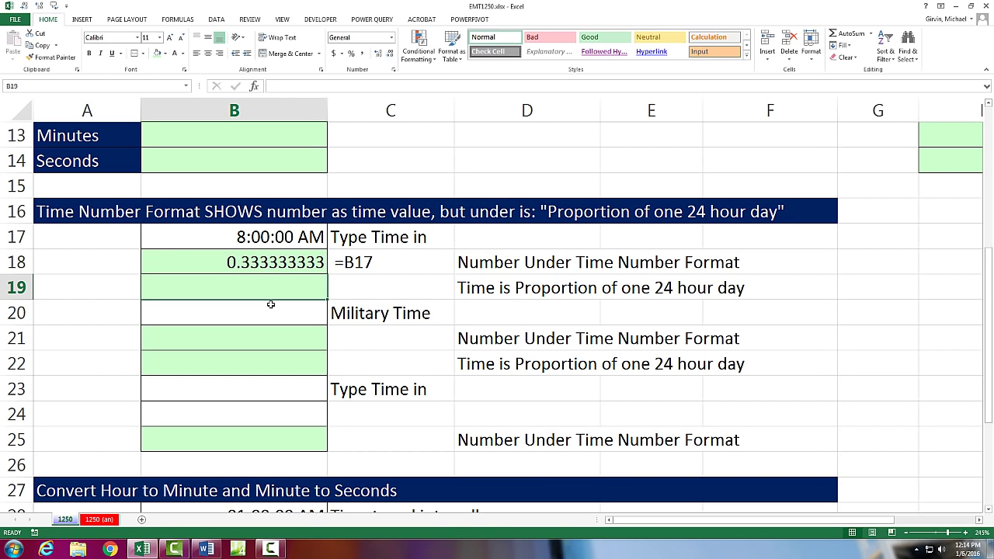
text(=)
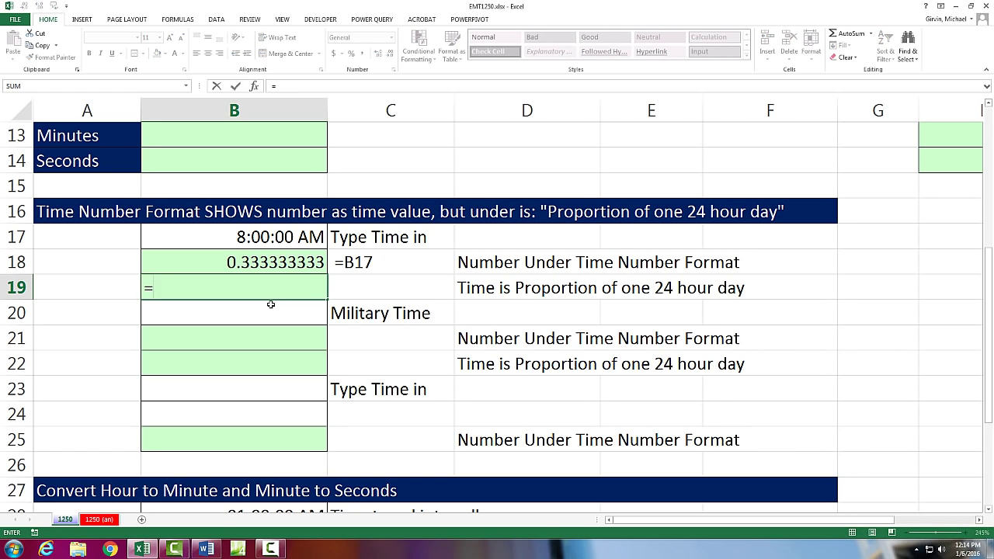
text(8/24)
key(ctrl+Return)
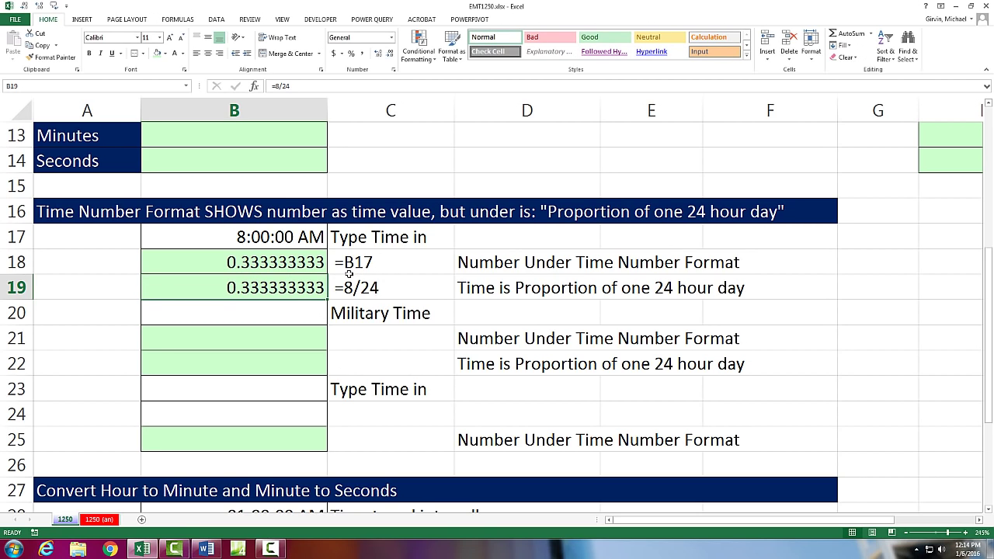
Step: Enter the military time 13:00 in B20
click(312, 321)
text(13:0)
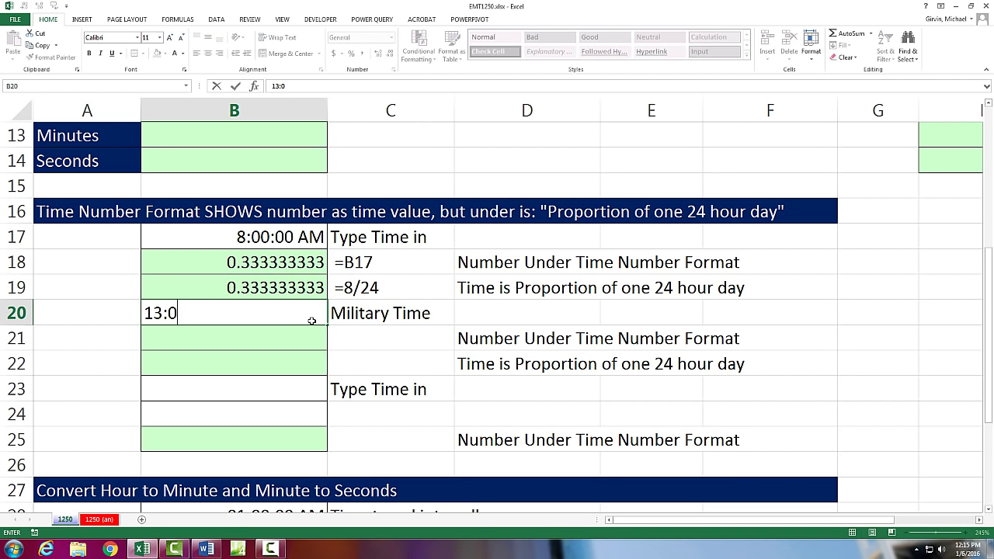
text(0)
key(ctrl+Return)
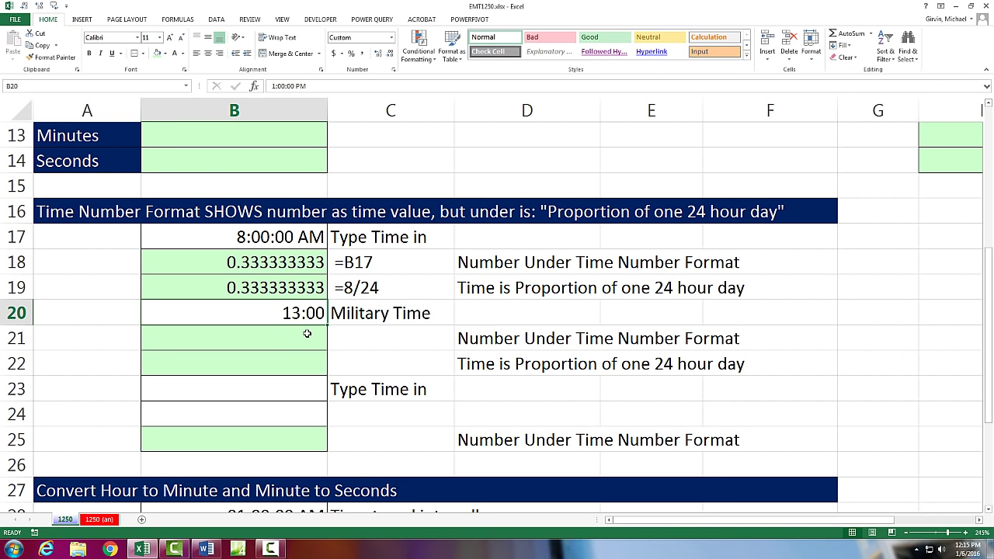
Step: Enter =B20 in B21 and show it in General format as 0.541666667
click(311, 340)
text(=)
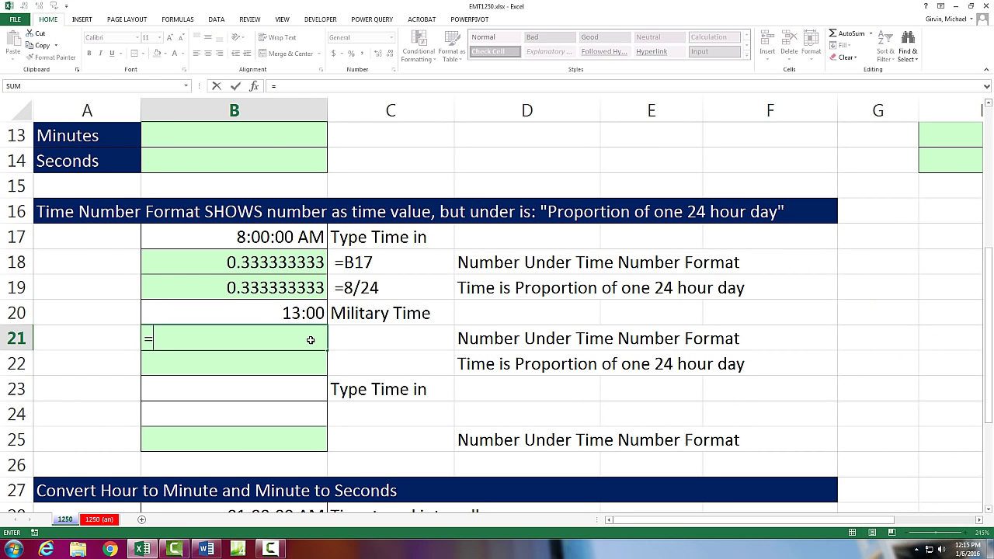
key(Up)
key(ctrl+Return)
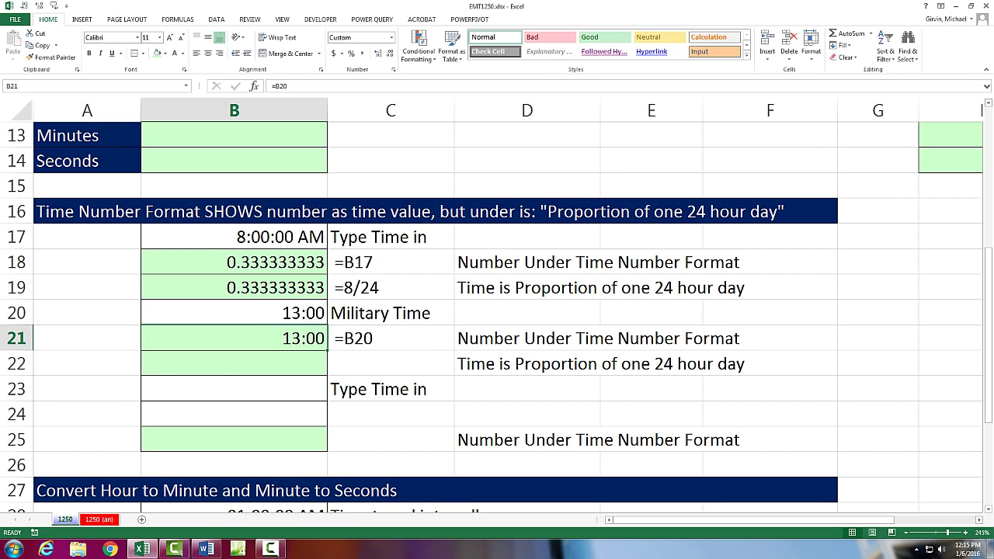
key(ctrl+shift+grave)
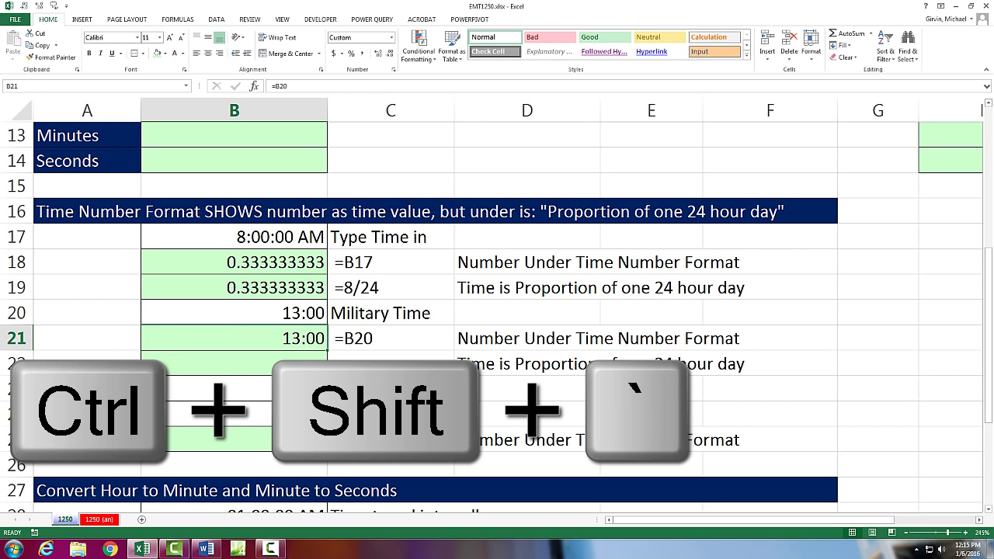
key(ctrl+shift+grave)
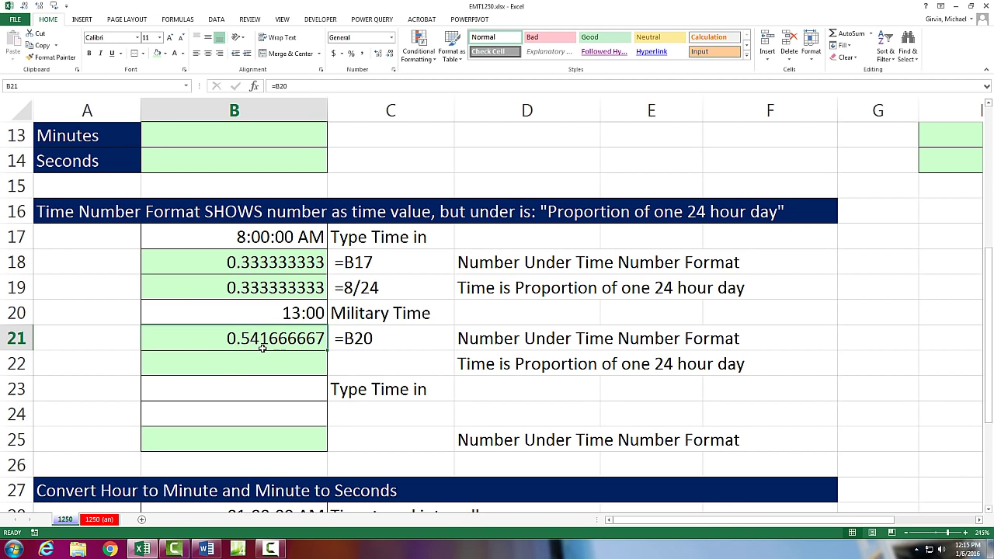
Step: Enter the formula =13/24 in B22
click(275, 368)
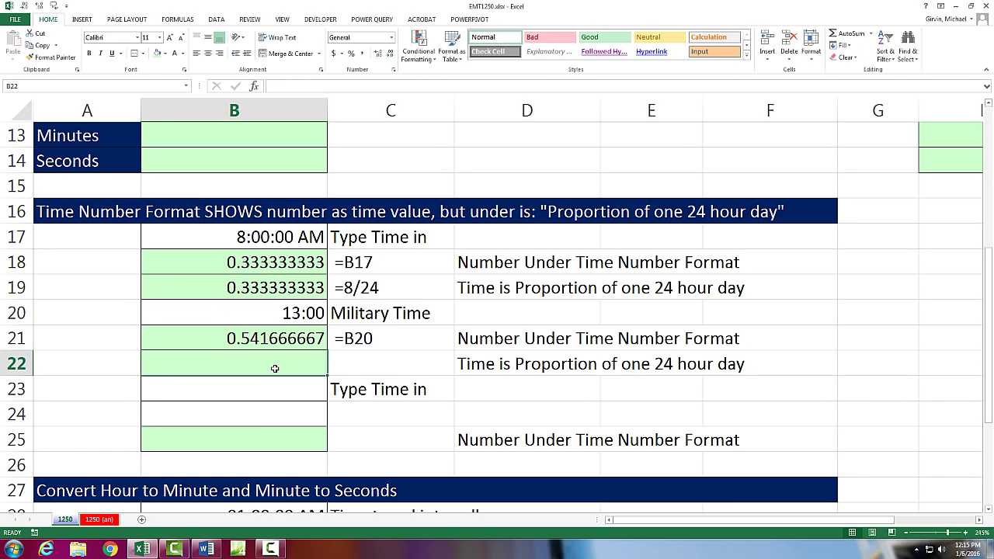
text(=)
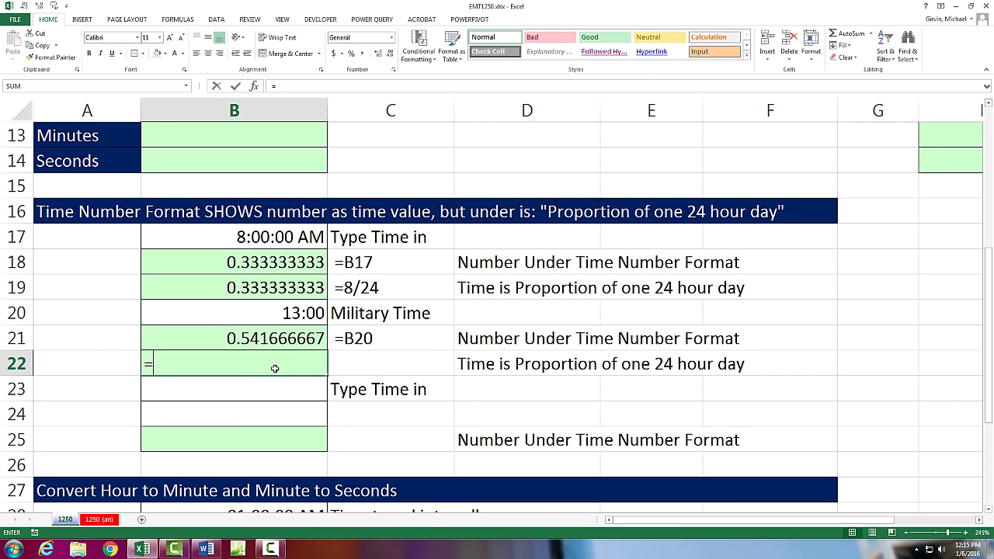
text(13/24)
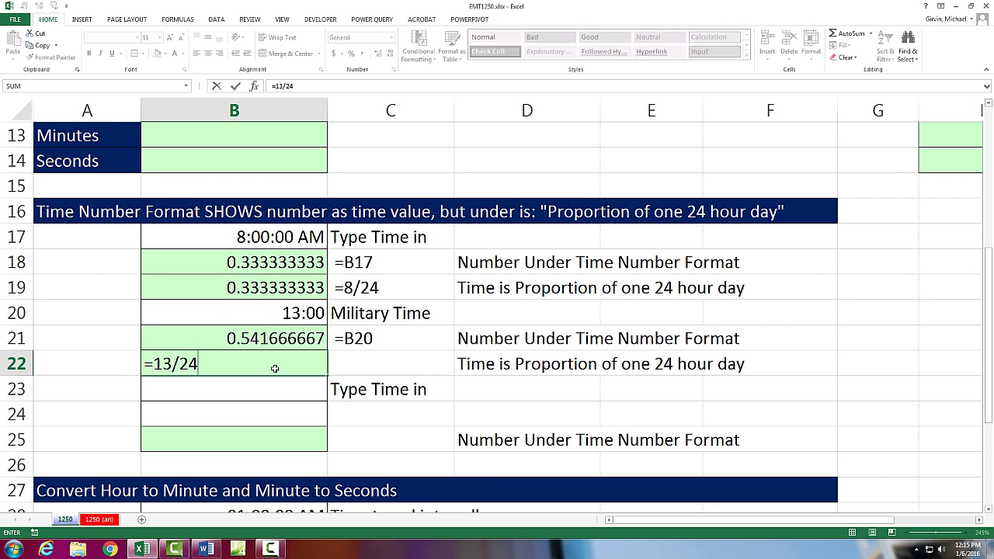
key(ctrl+Return)
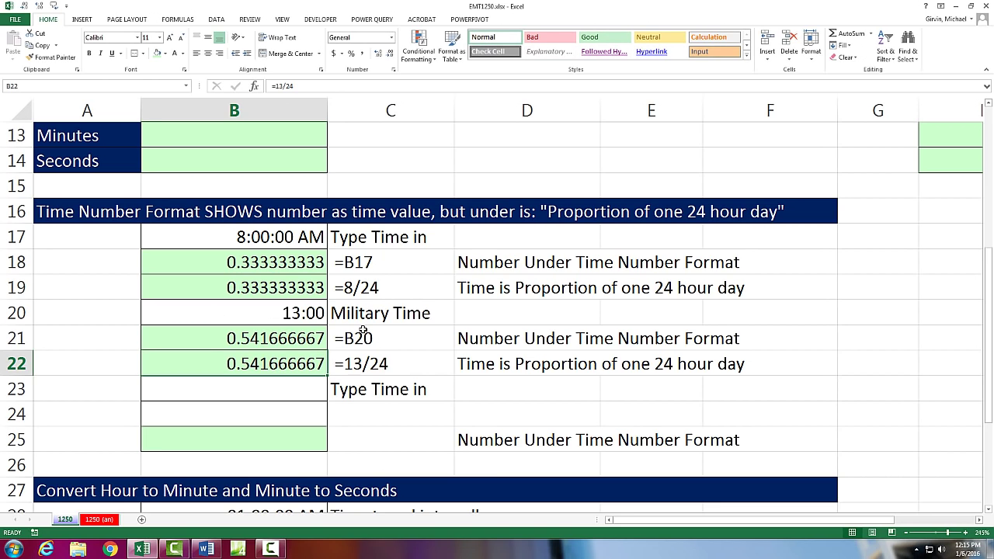
Step: Enter the times 13:05 in B23 and 15:00 in B24
click(296, 395)
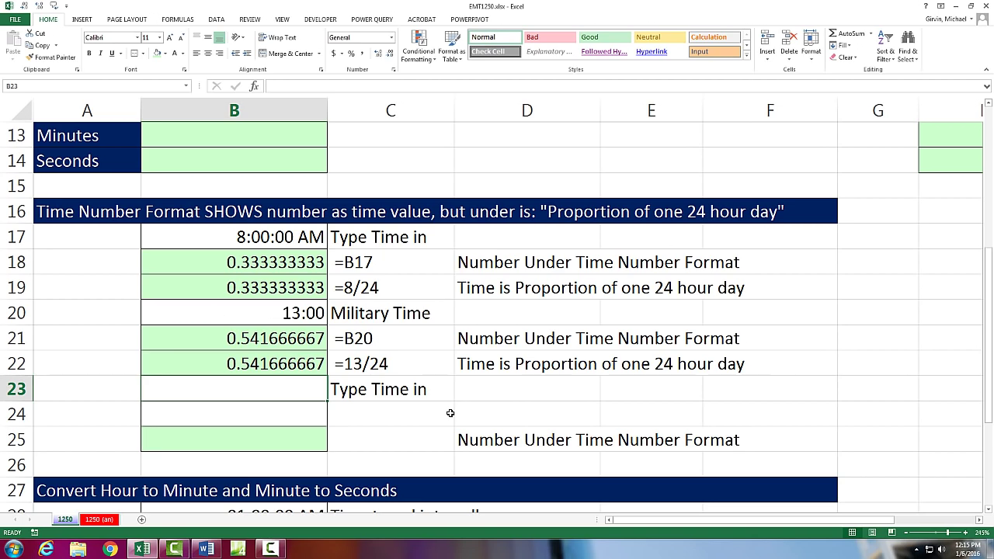
text(13:0)
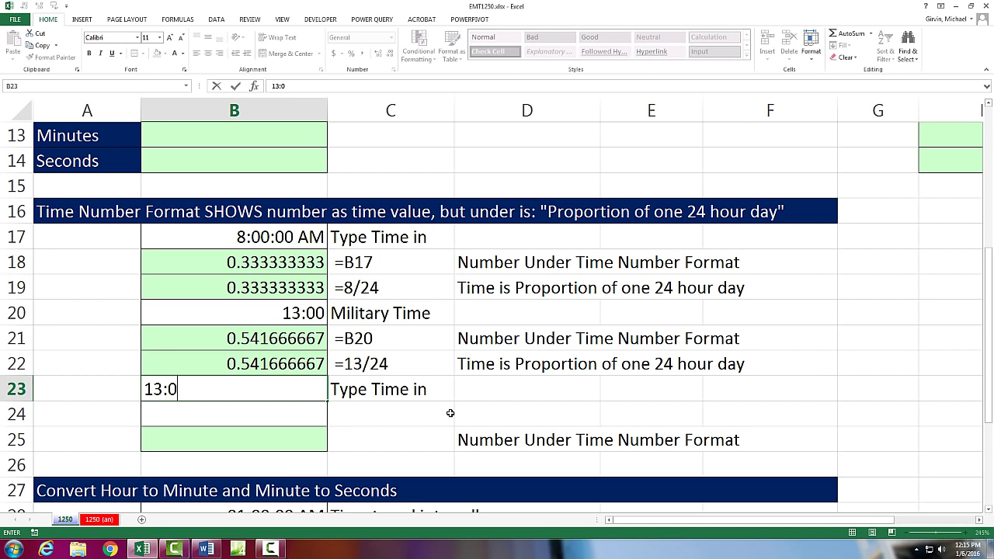
text(5)
key(Return)
text(1)
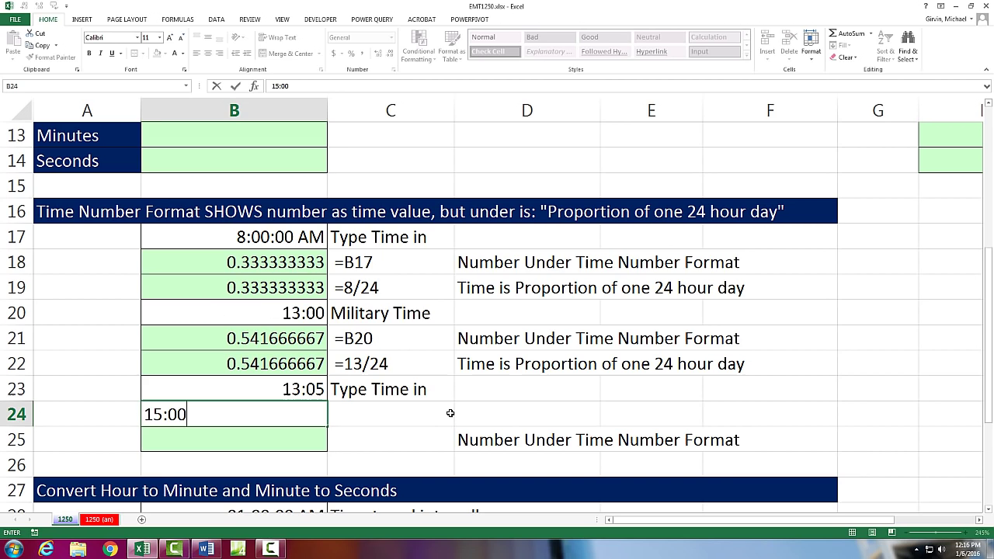
key(Return)
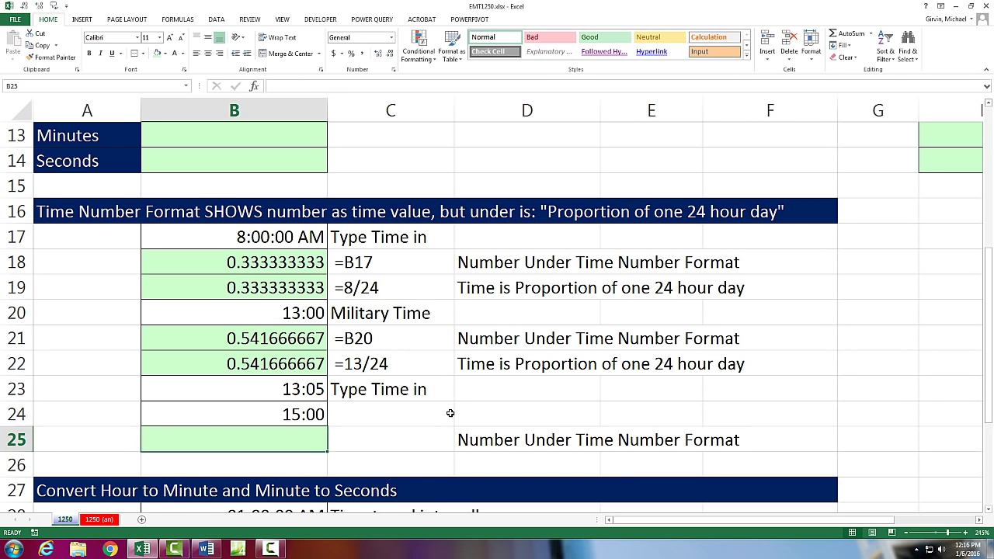
Step: Sum B23:B24 in B25 with =SUM(B23:B24), showing 4:05
key(alt+equal)
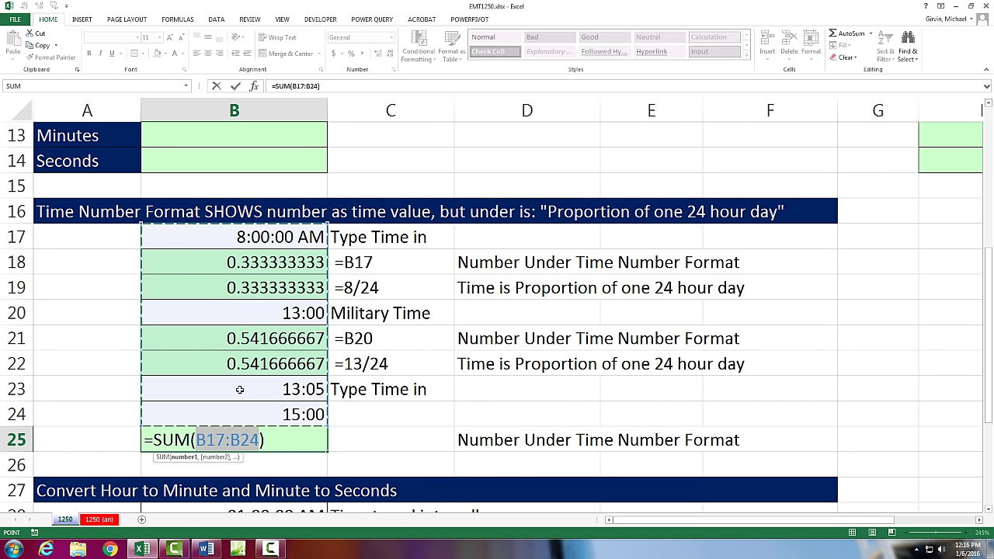
drag(257, 390, 299, 415)
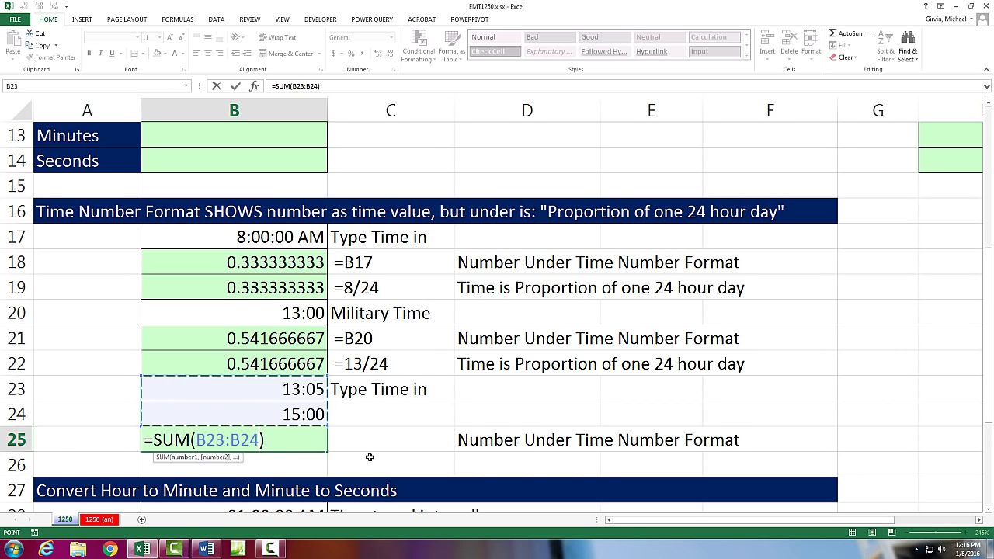
key(ctrl+Return)
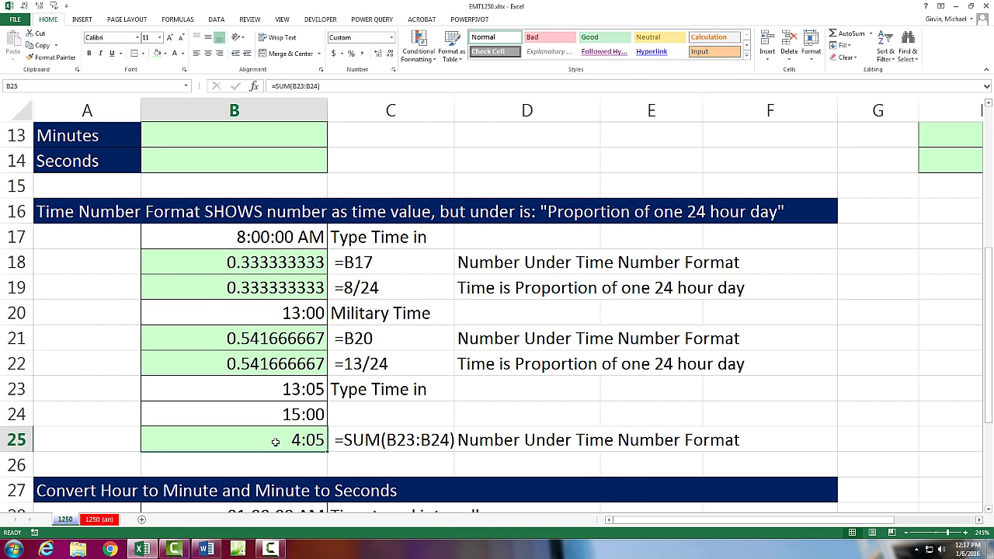
Step: Apply the custom [hh]:mm format to B25 so it reads 28:05
key(ctrl+1)
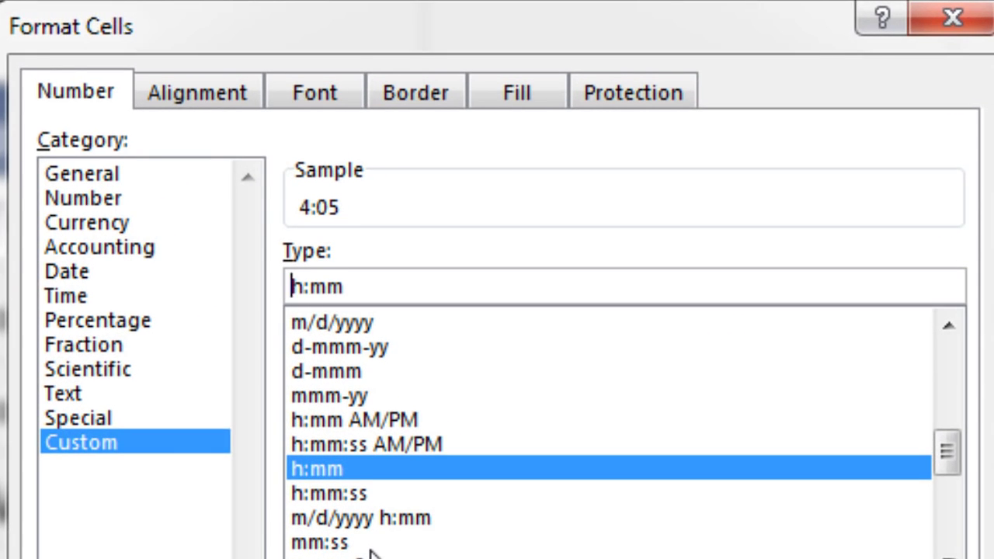
text([)
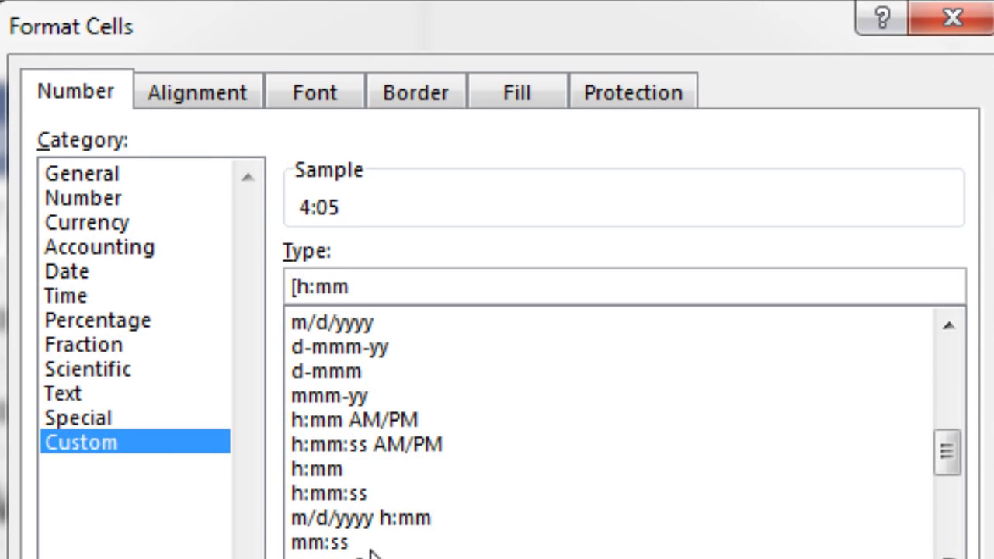
text(hh)
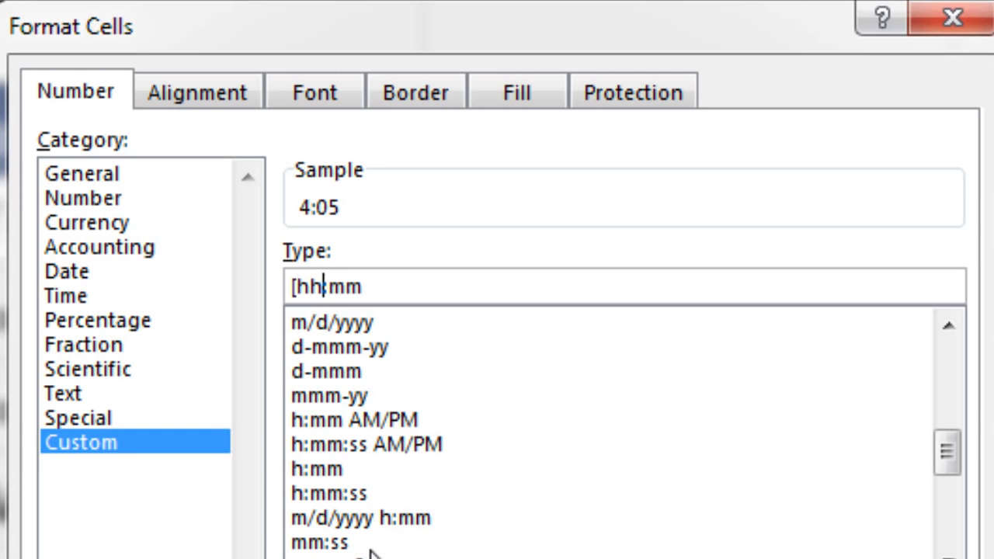
text(])
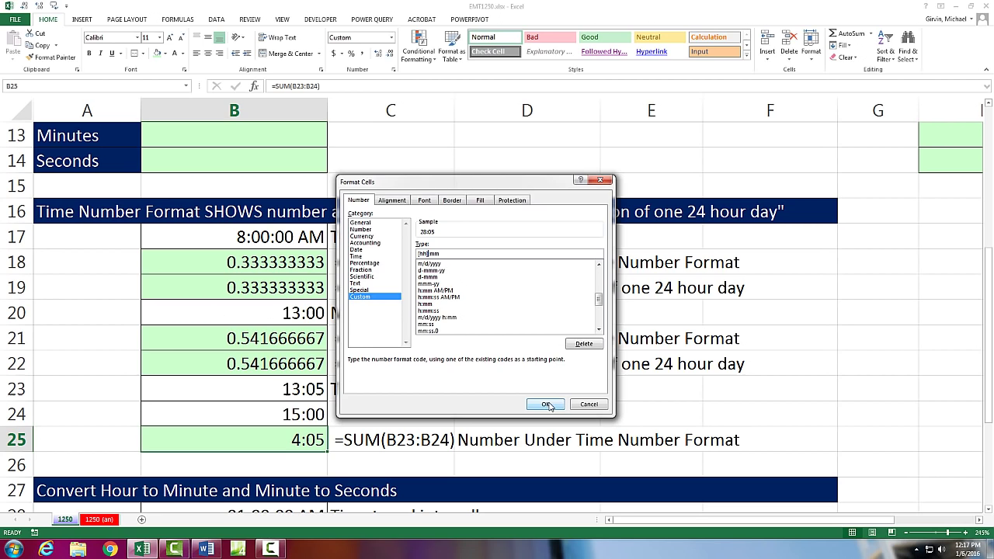
click(546, 404)
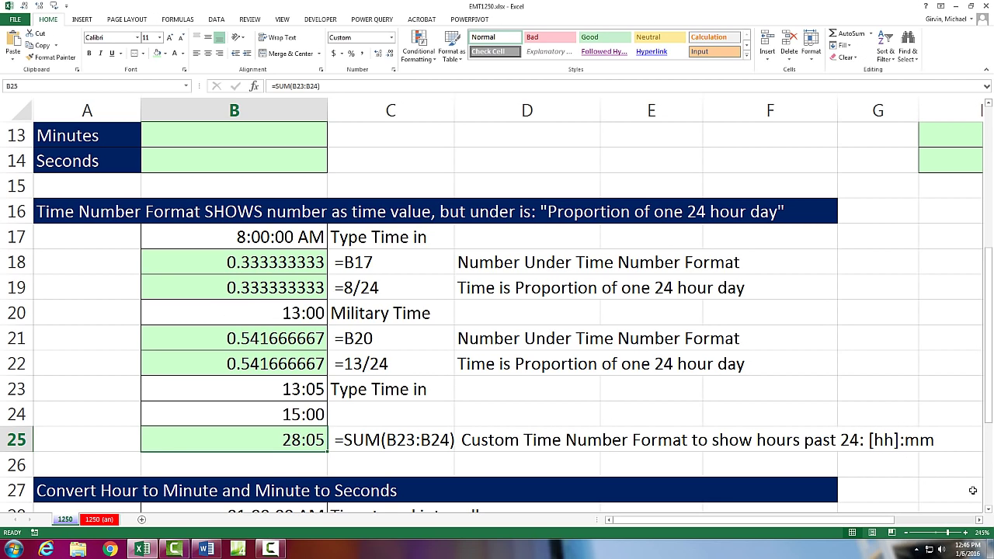
Step: Scroll down to the conversion section and select B28 holding 01:00:00 AM
scroll(990, 511, down, 2)
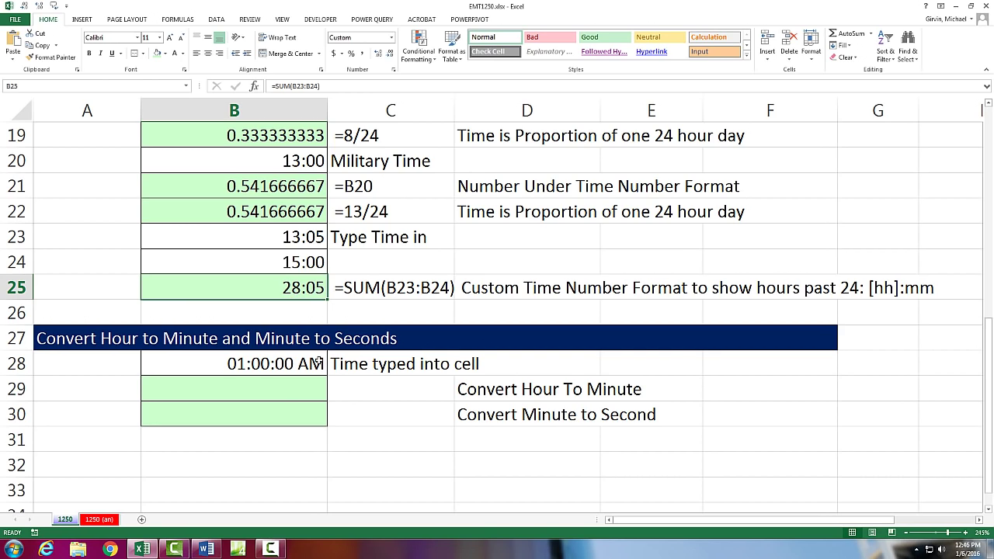
click(267, 366)
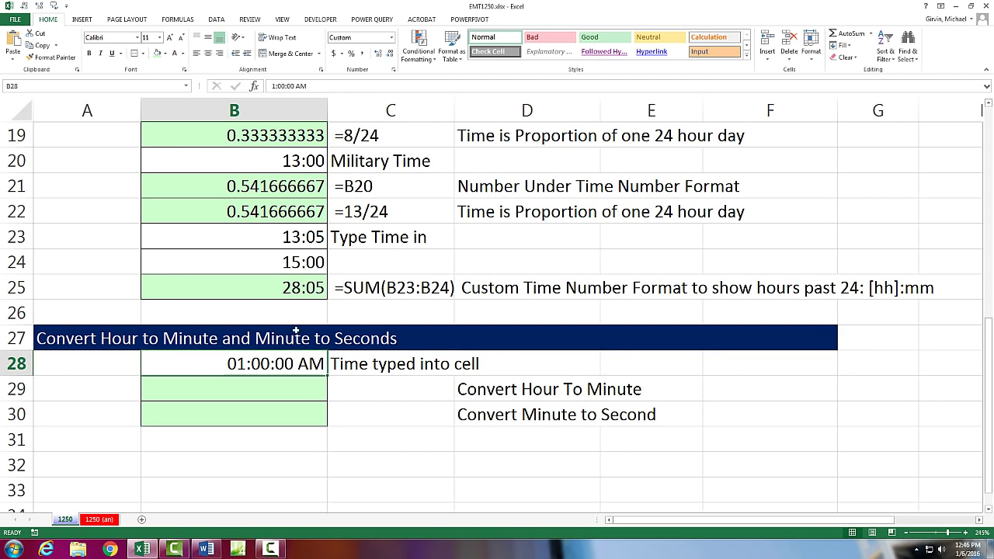
Step: Enter =B28/60 in B29, giving 12:01:00 AM
click(259, 395)
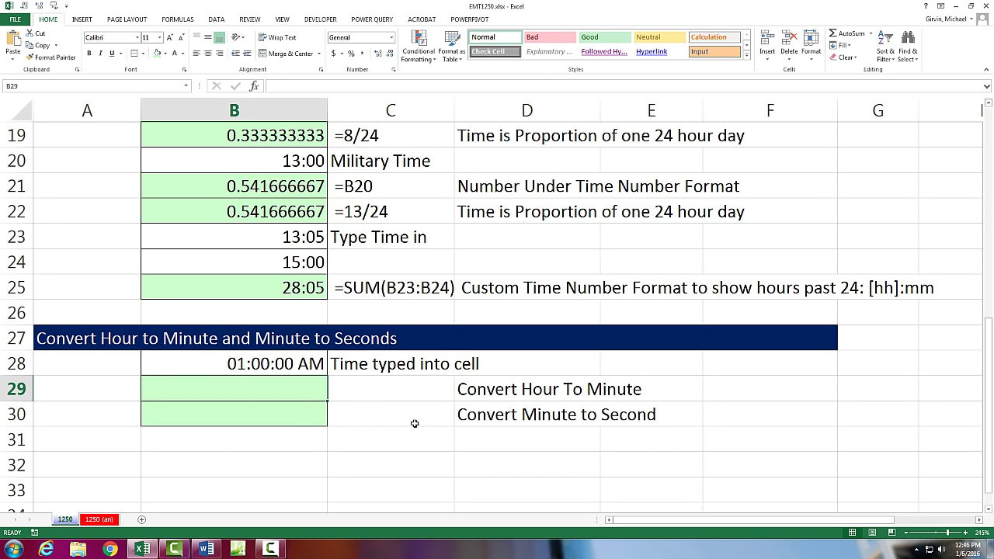
text(=)
key(Up)
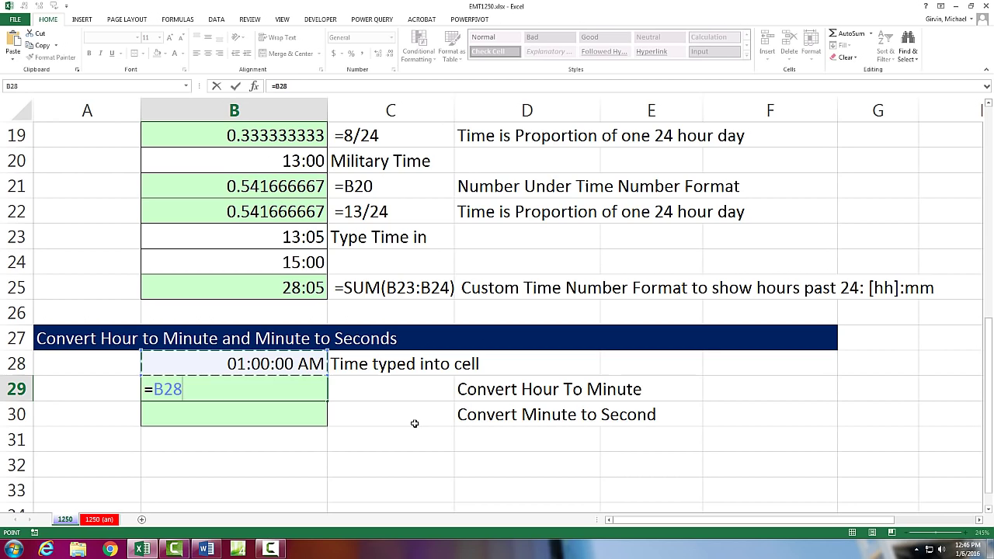
text(/60)
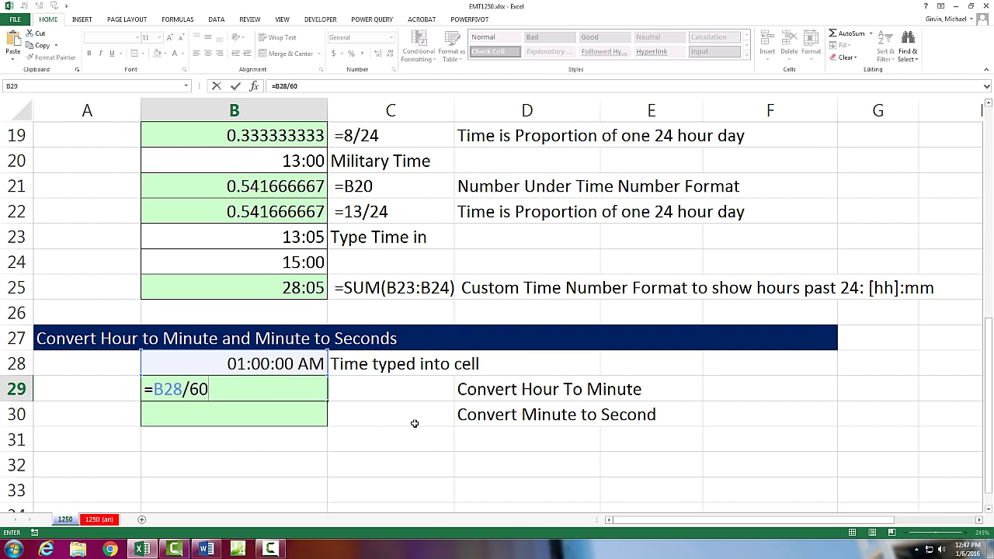
key(Return)
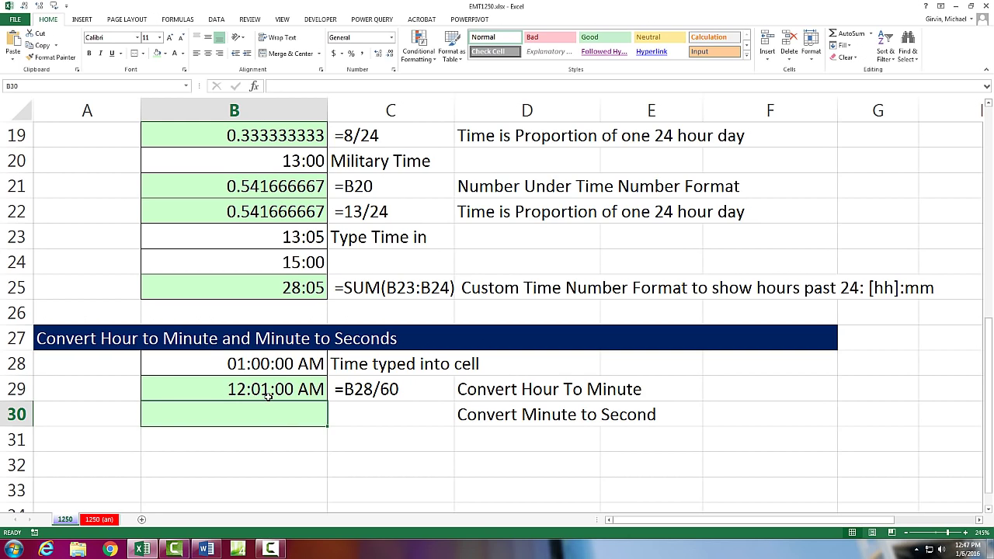
Step: Enter =B29/60 in B30, giving 12:00:01 AM
text(=)
key(Up)
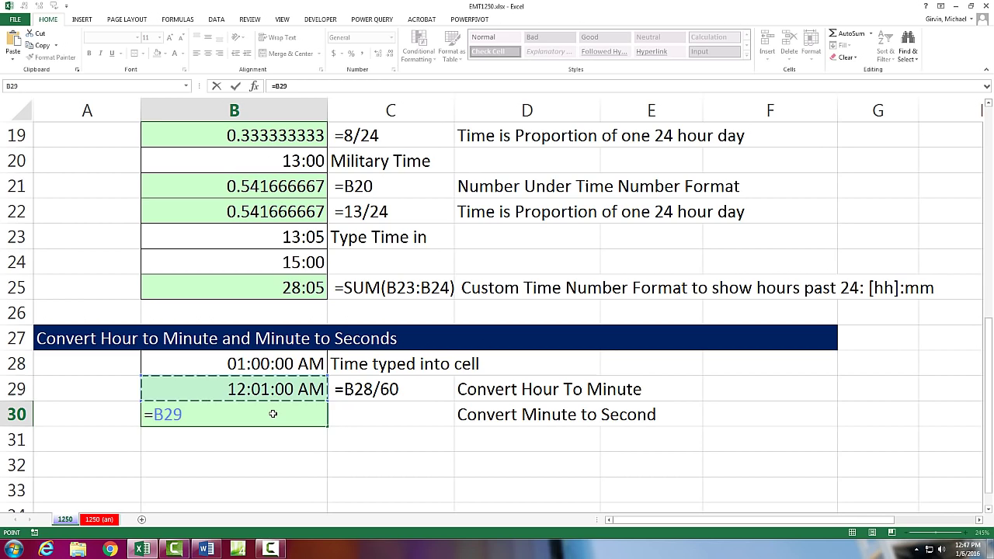
text(/60)
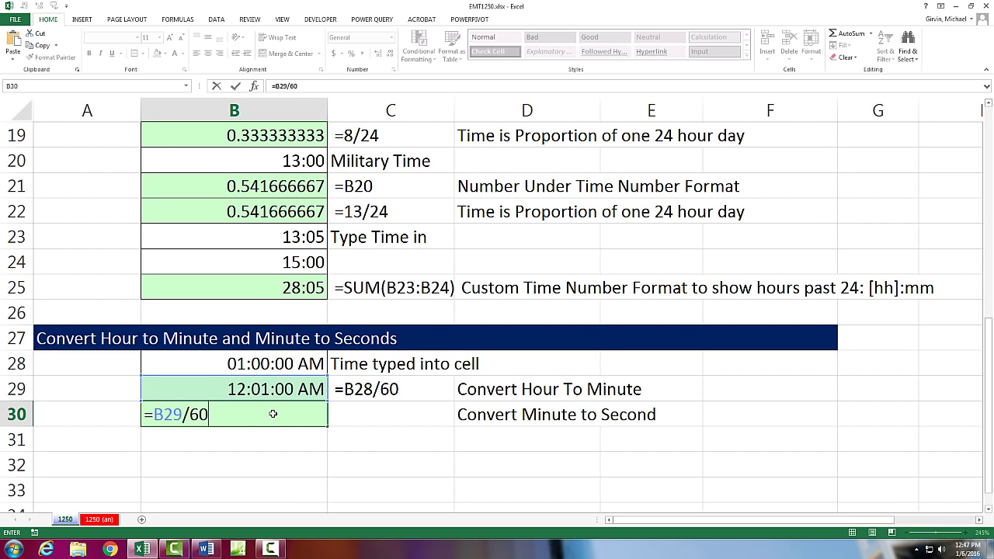
key(Return)
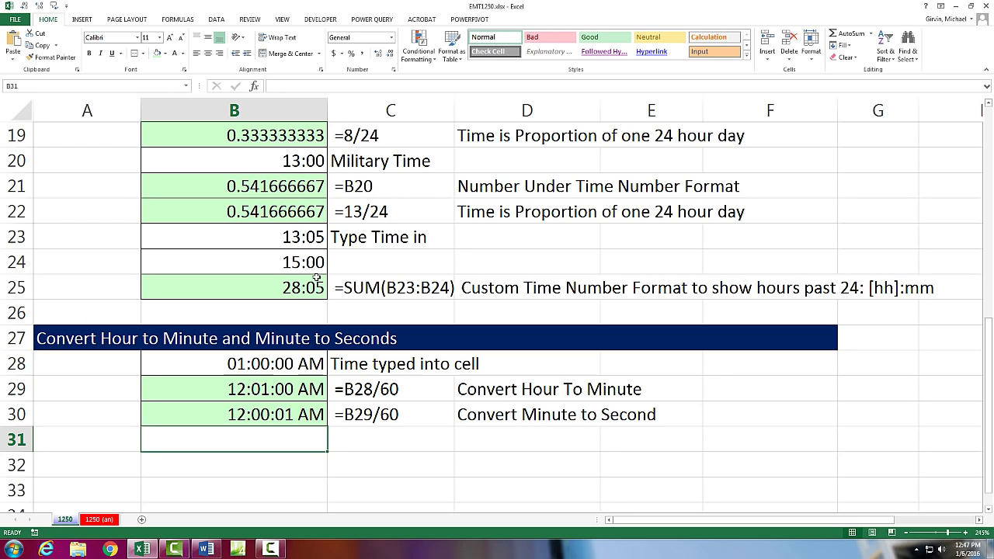
Step: Back at the track table, enter =SUM(B2:B5) in B10
scroll(320, 284, up, 1)
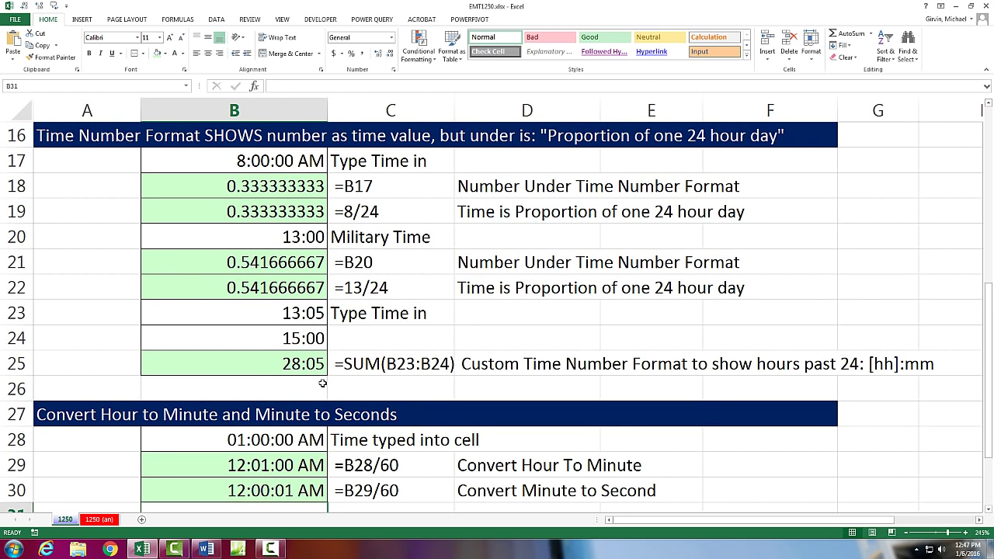
scroll(298, 382, up, 2)
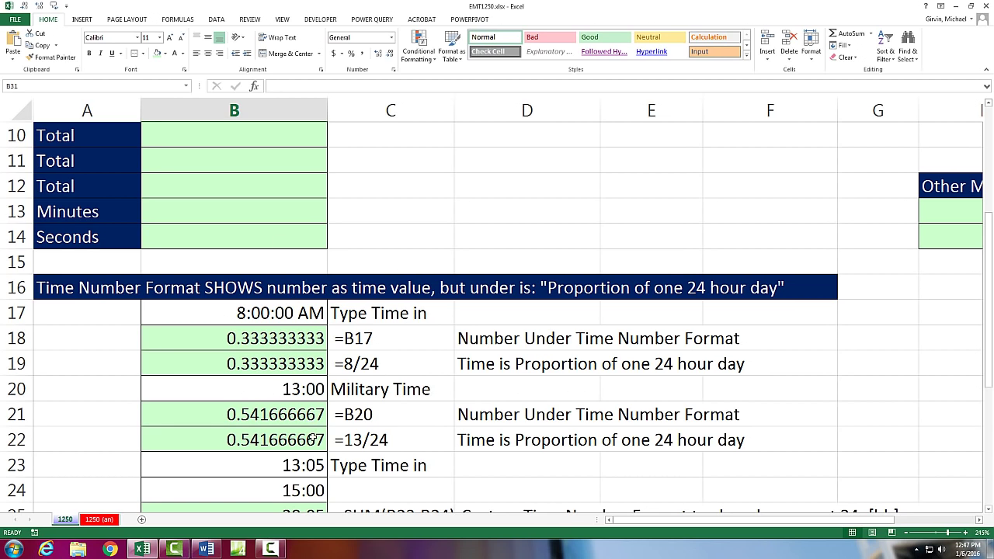
scroll(313, 430, up, 3)
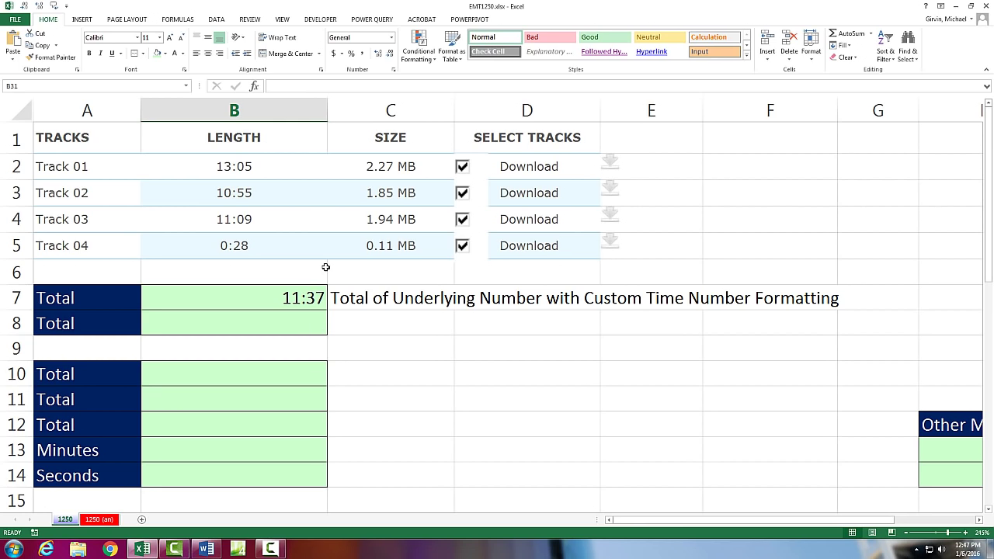
click(299, 286)
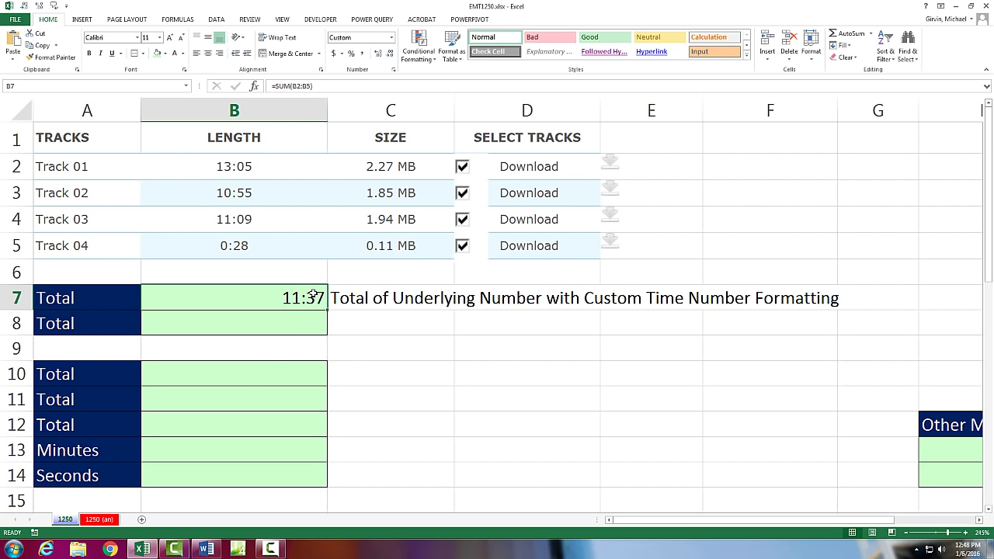
click(273, 367)
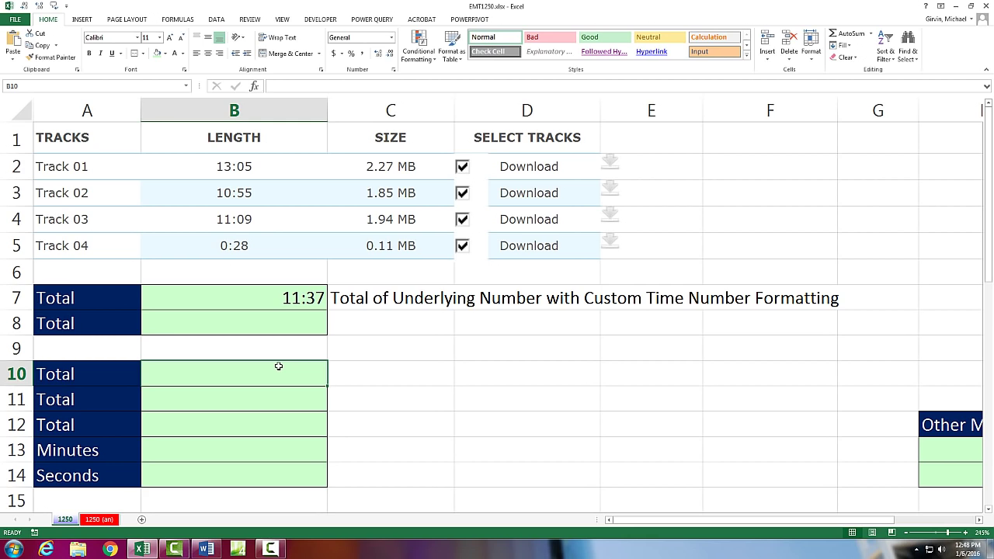
text(=SUM()
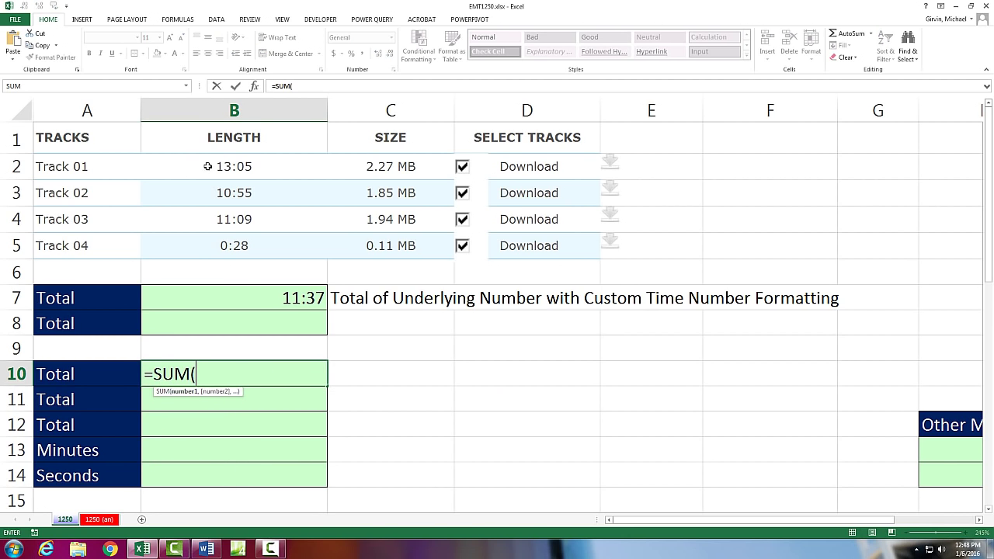
drag(209, 166, 209, 243)
text())
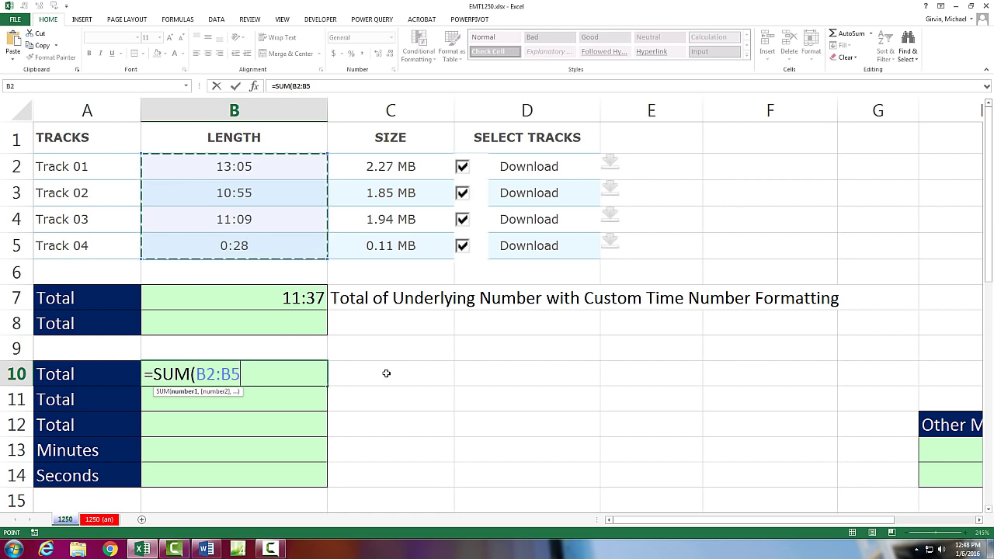
key(ctrl+Return)
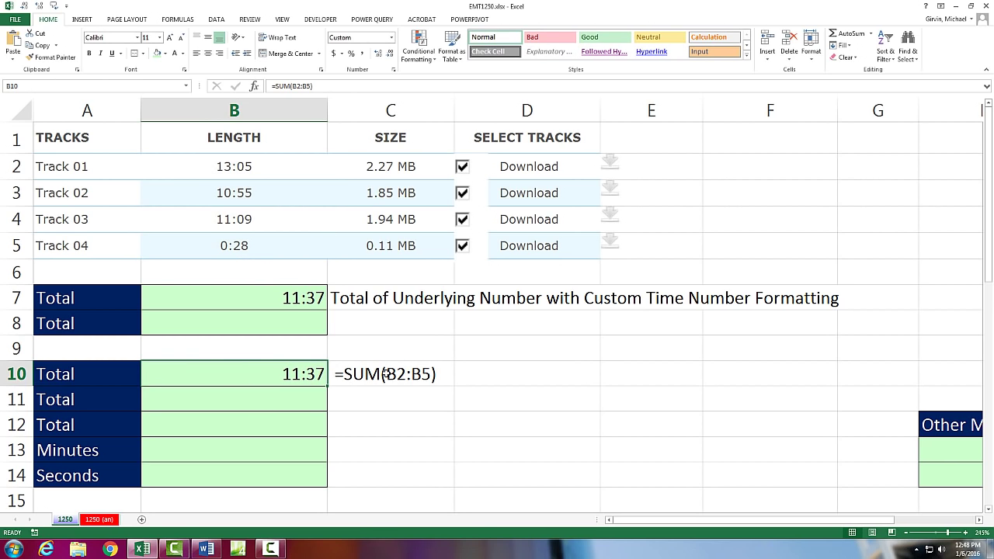
Step: Change B10's custom format to [hh]:mm so it shows 35:37
key(ctrl+1)
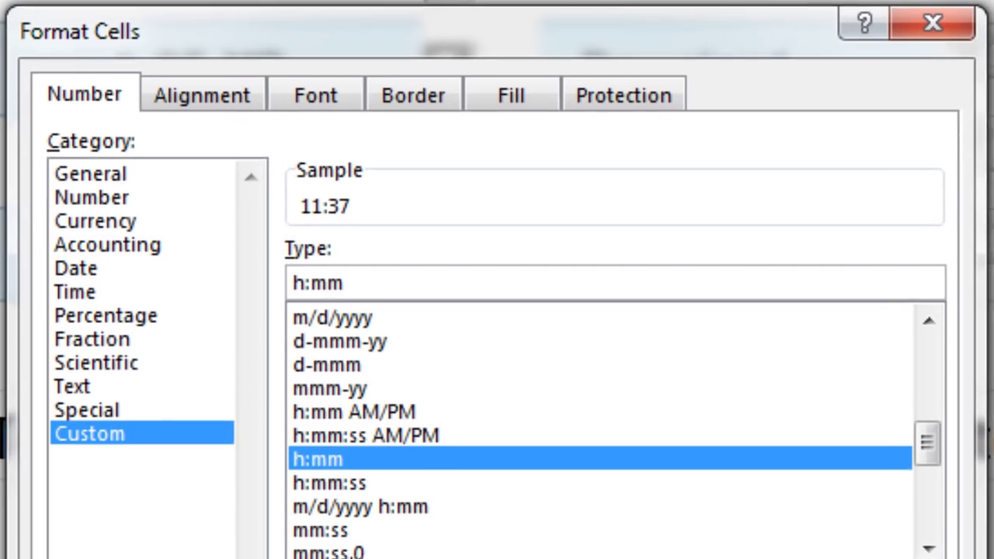
click(291, 283)
text([h)
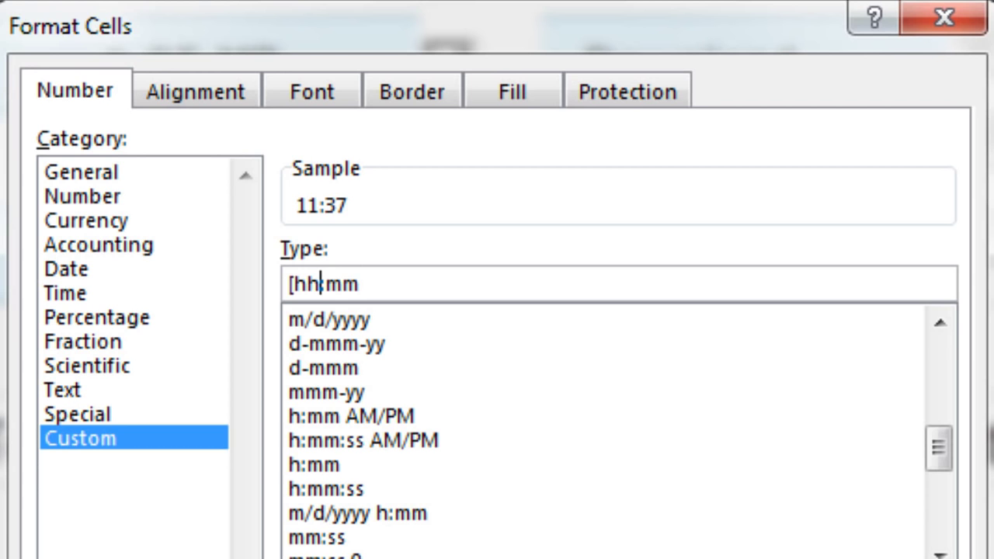
key(Right)
text(])
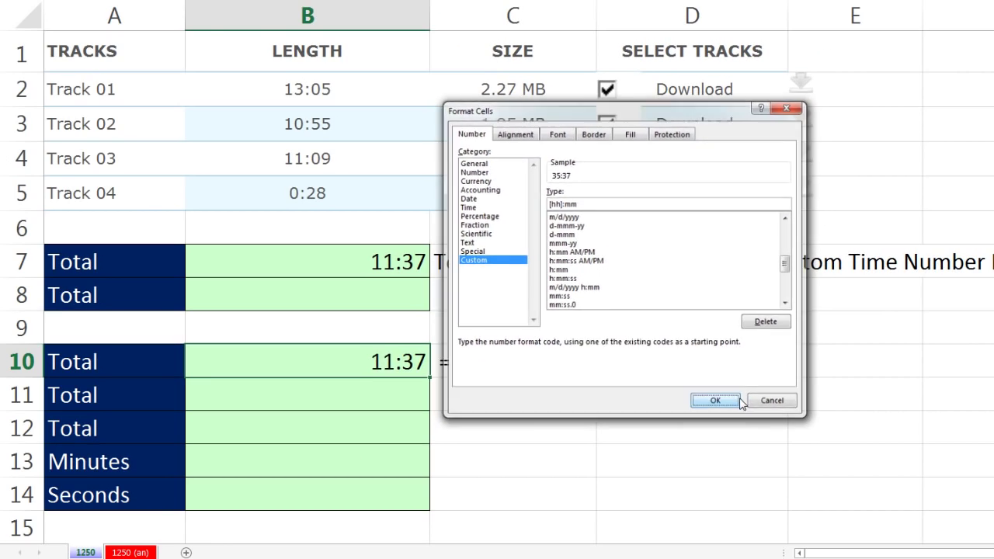
click(727, 558)
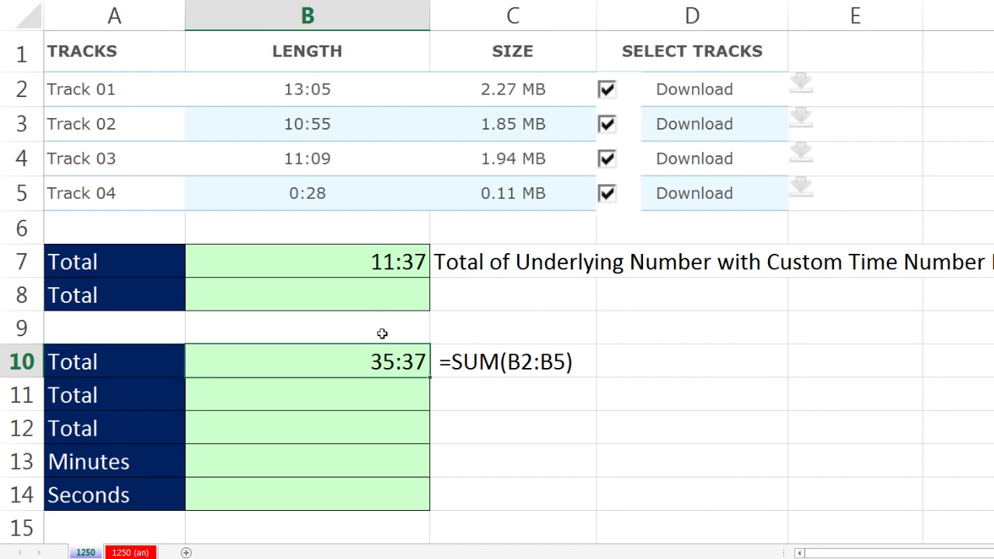
Step: Enter =SUM(B2:B5) in B8 and show it in General format as 1.484027778
click(392, 292)
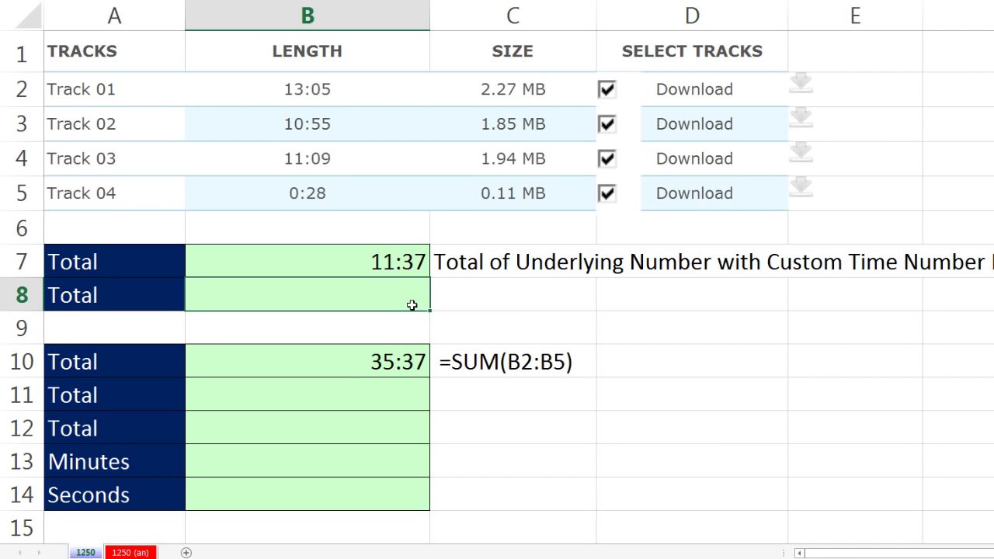
text(=sum)
key(Tab)
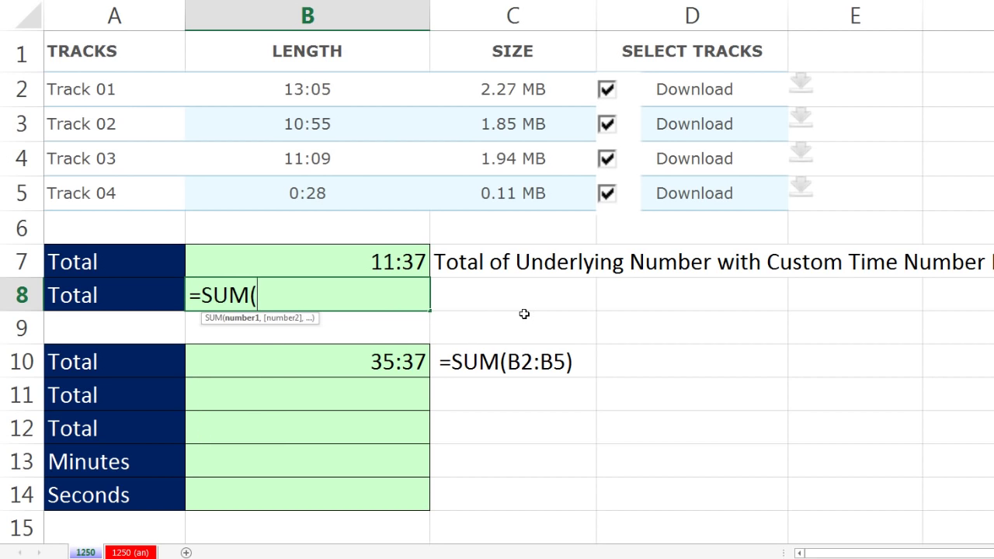
drag(299, 89, 308, 194)
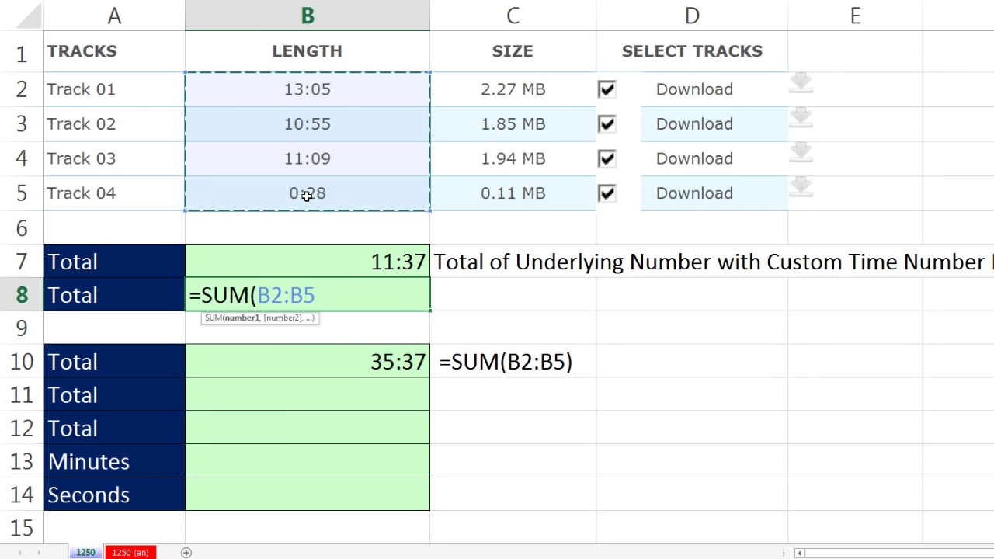
text())
key(ctrl+Return)
key(ctrl+shift+grave)
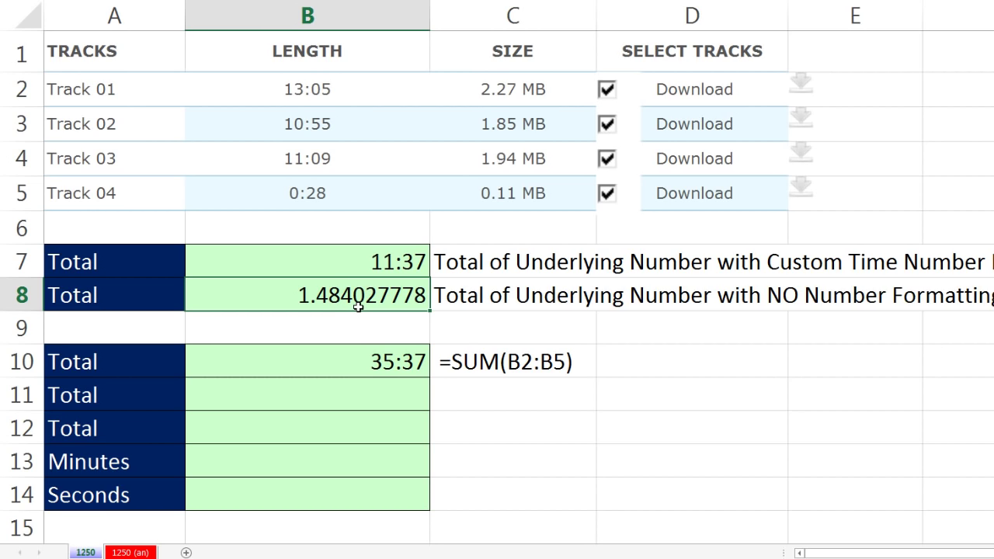
click(374, 386)
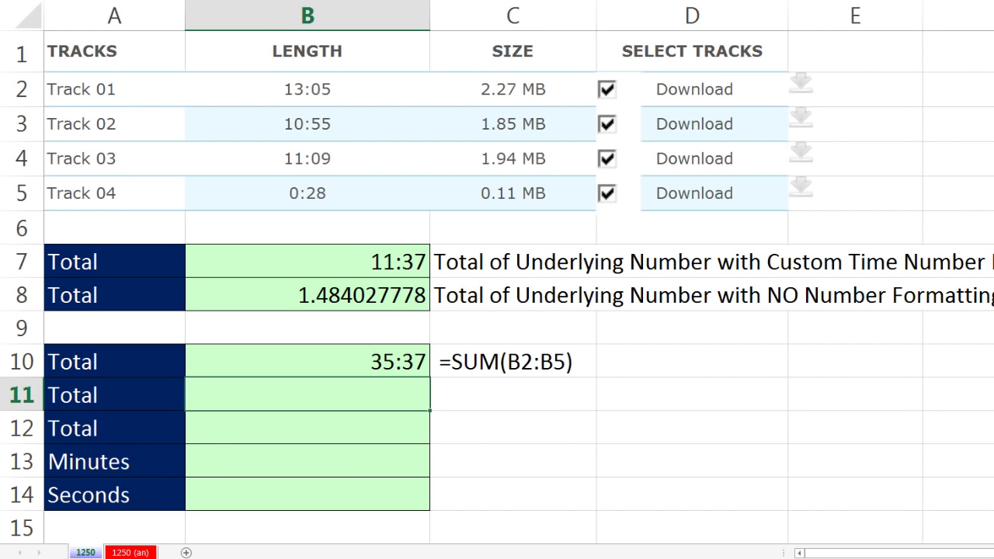
Step: Enter the formula =SUM(B2:B5)/60 in cell B11
text(=su)
key(Tab)
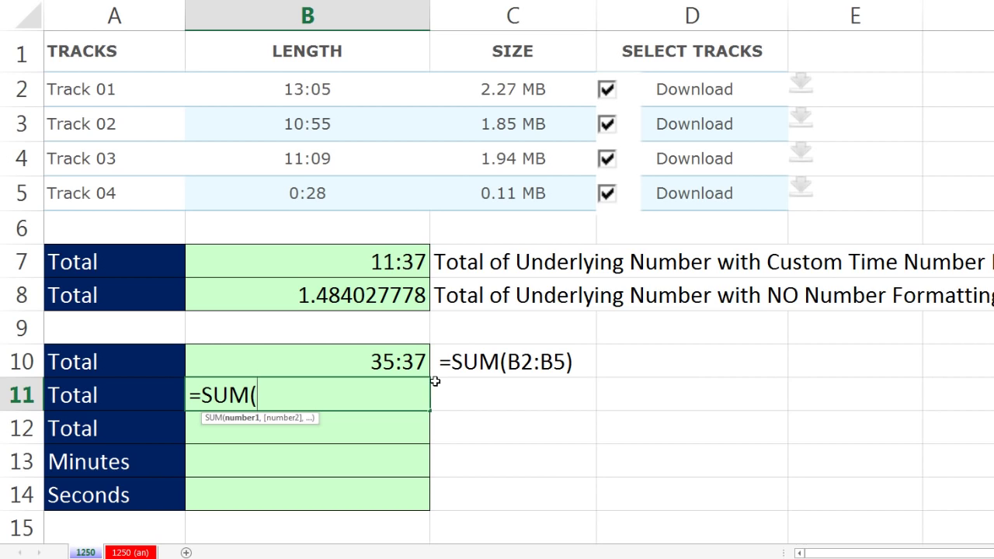
drag(253, 80, 284, 191)
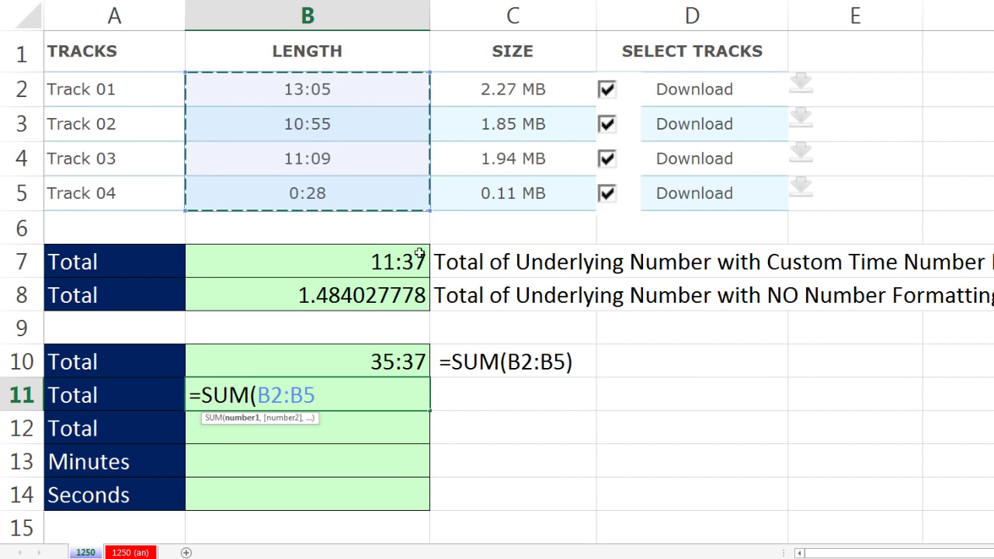
text()/)
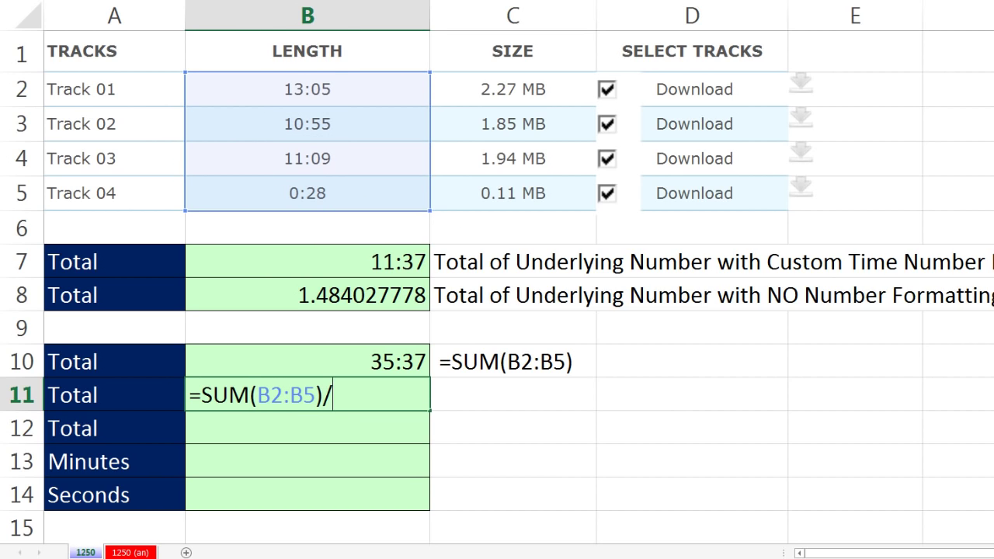
text(60)
key(ctrl+Return)
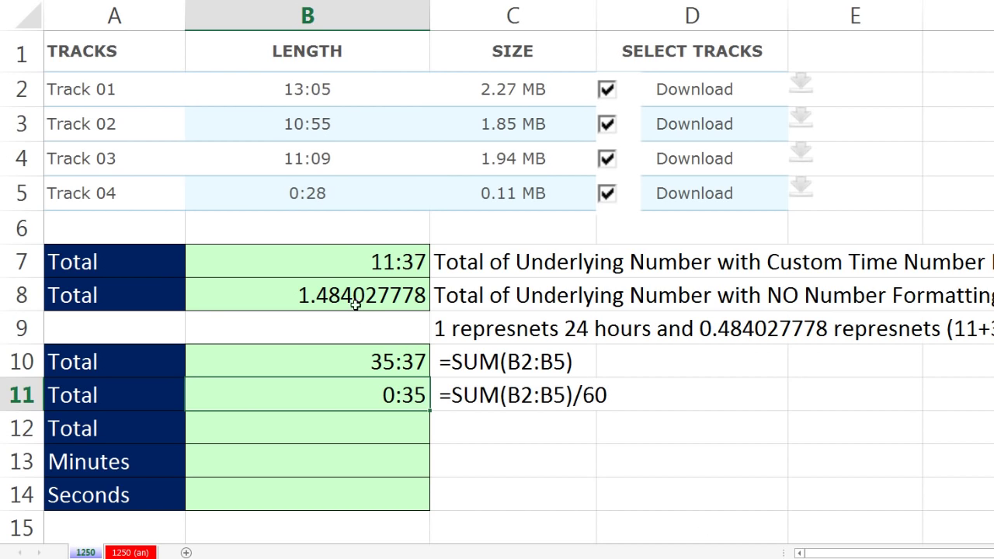
Step: Give B11 the custom hh:mm:ss number format so it reads 00:35:37
key(ctrl+1)
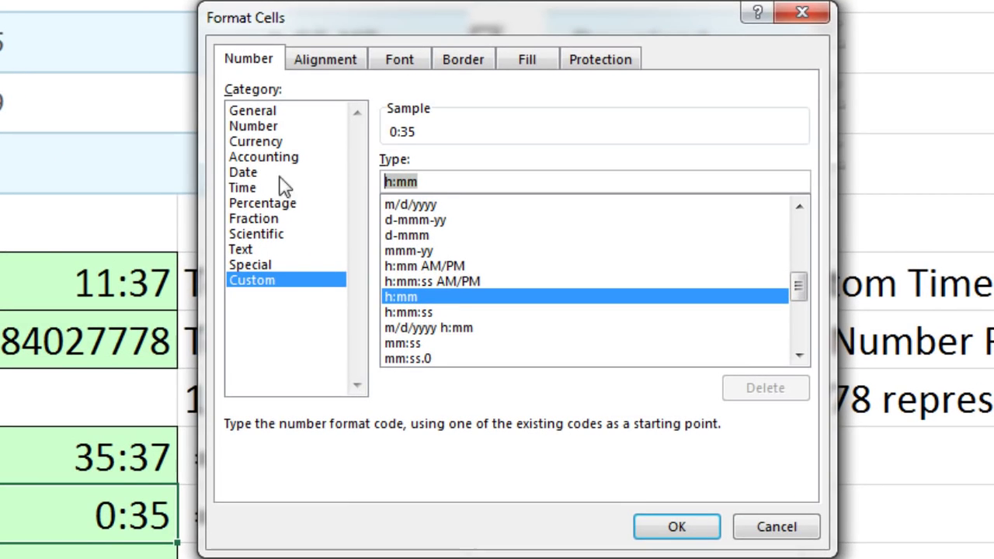
text(hh)
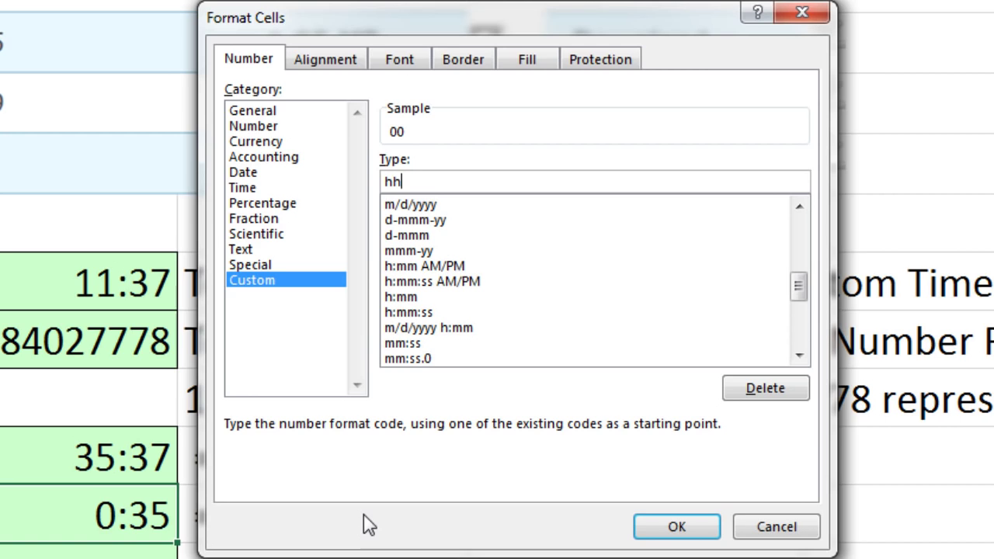
text(:mm:)
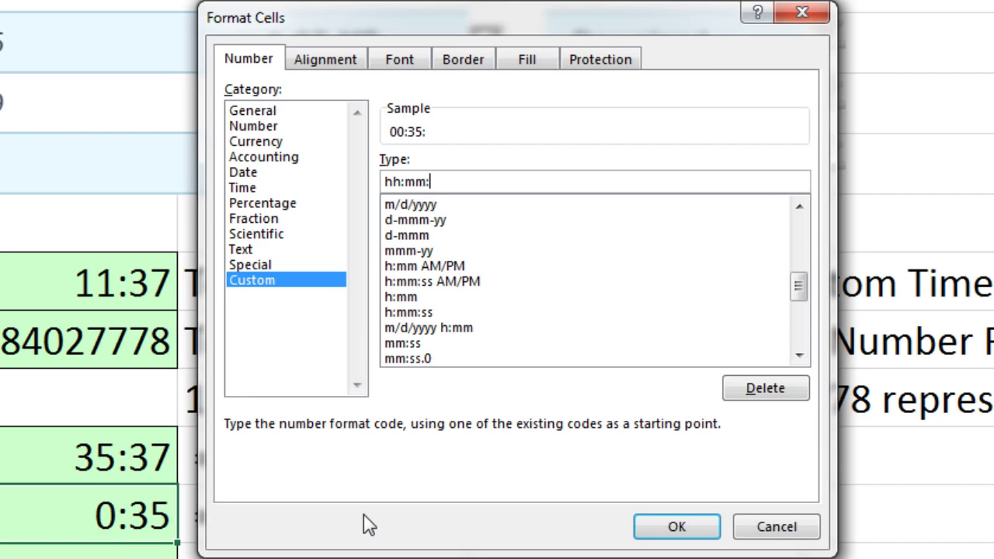
text(ss)
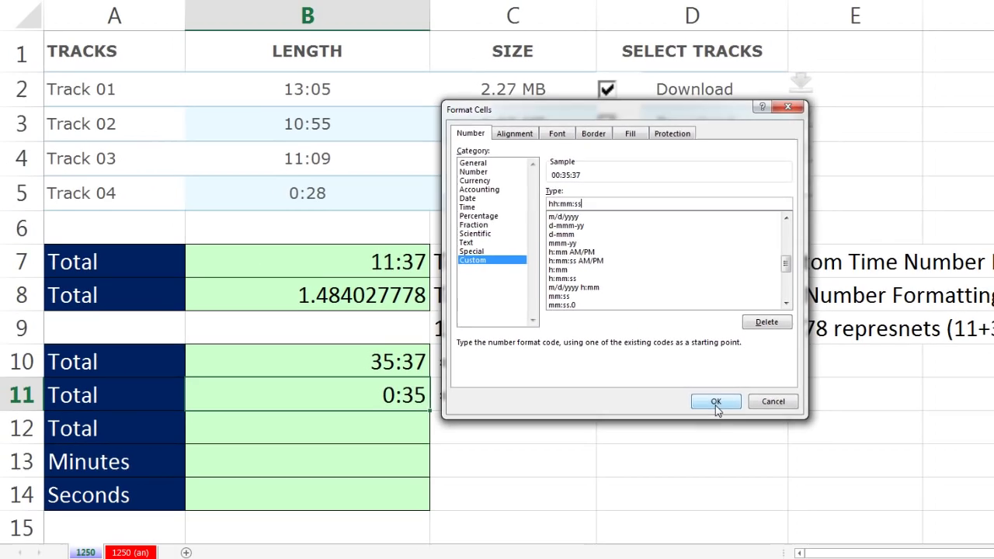
click(677, 527)
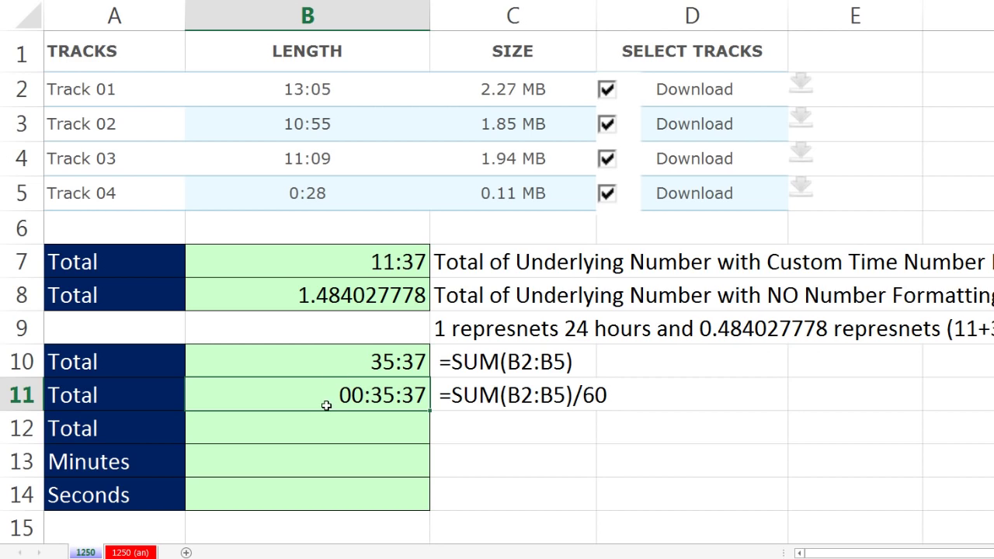
click(339, 431)
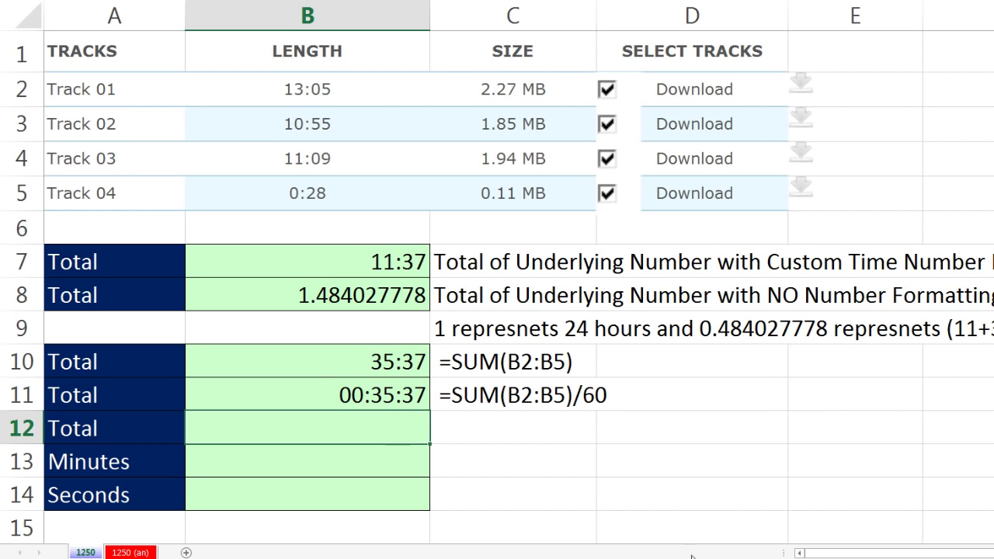
Step: Enter =SUM(B2:B5) in B12 to total the track lengths
text(=SUM()
key(Up)
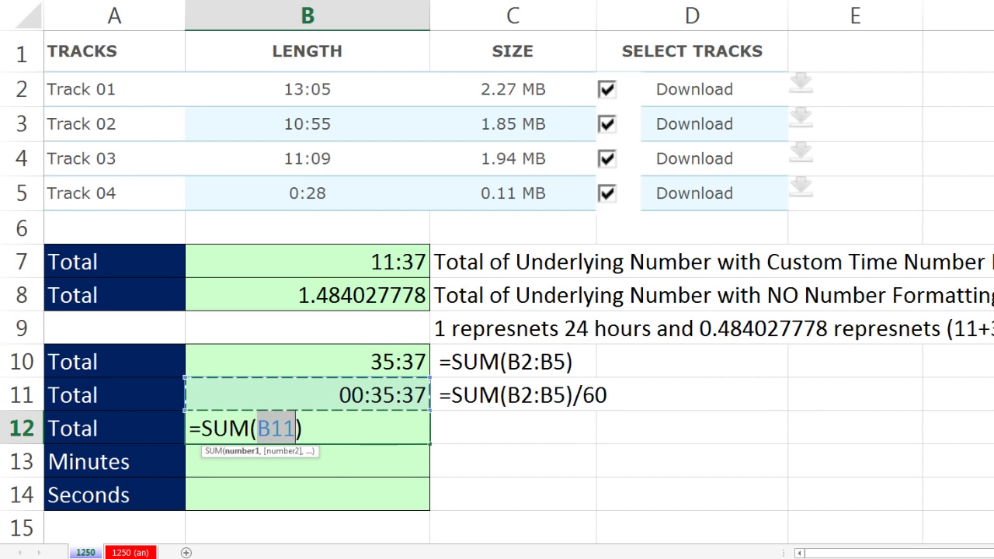
click(327, 87)
drag(327, 146, 334, 194)
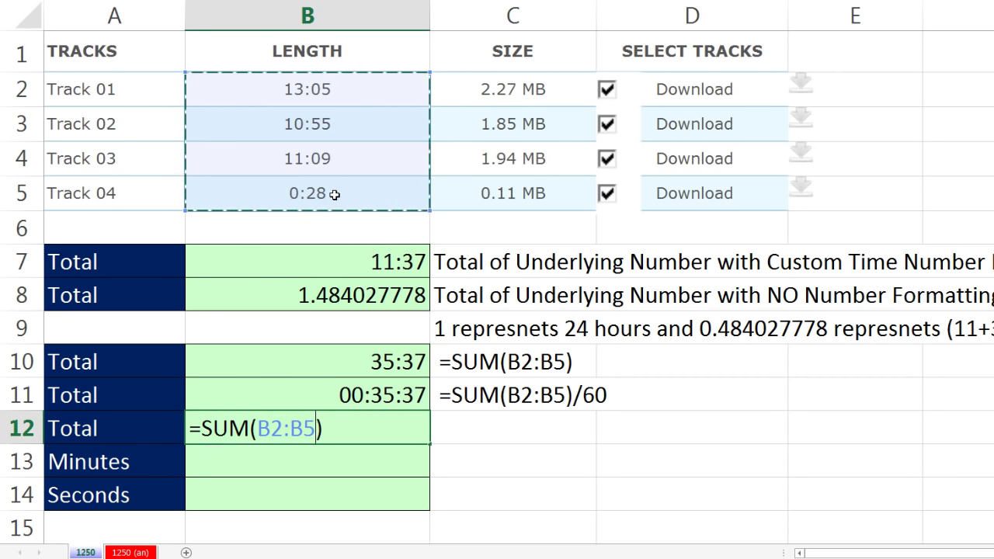
key(ctrl+Return)
Step: Format B12 with custom code hh "minutes" mm "seconds", showing 11 minutes 37 seconds
key(ctrl+1)
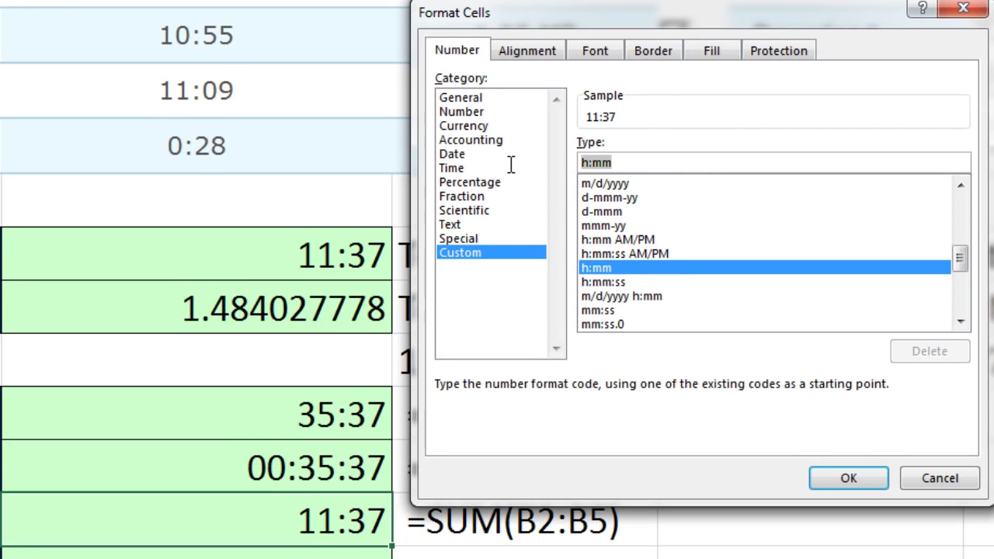
double_click(581, 170)
click(587, 163)
text(h)
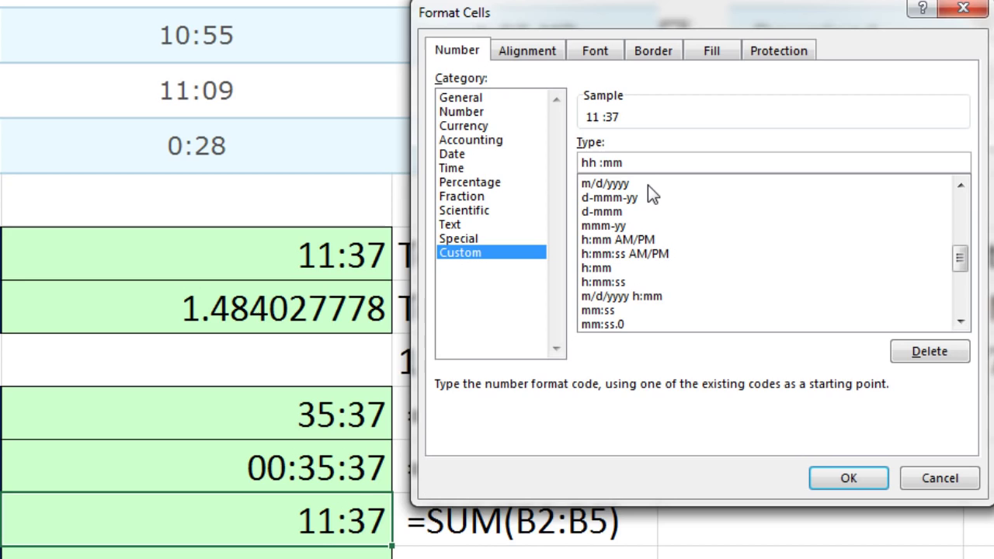
key(Delete)
text(")
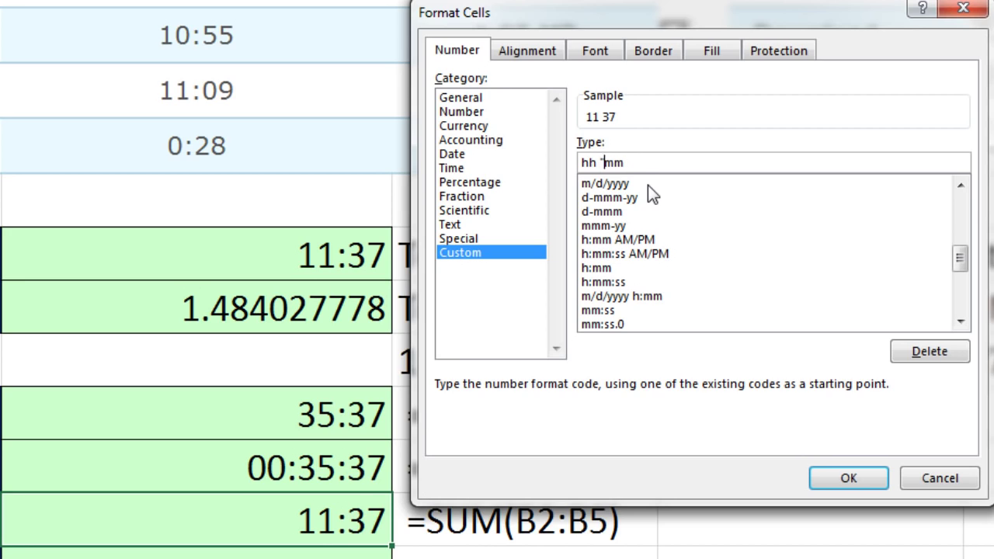
text(minutes" mm)
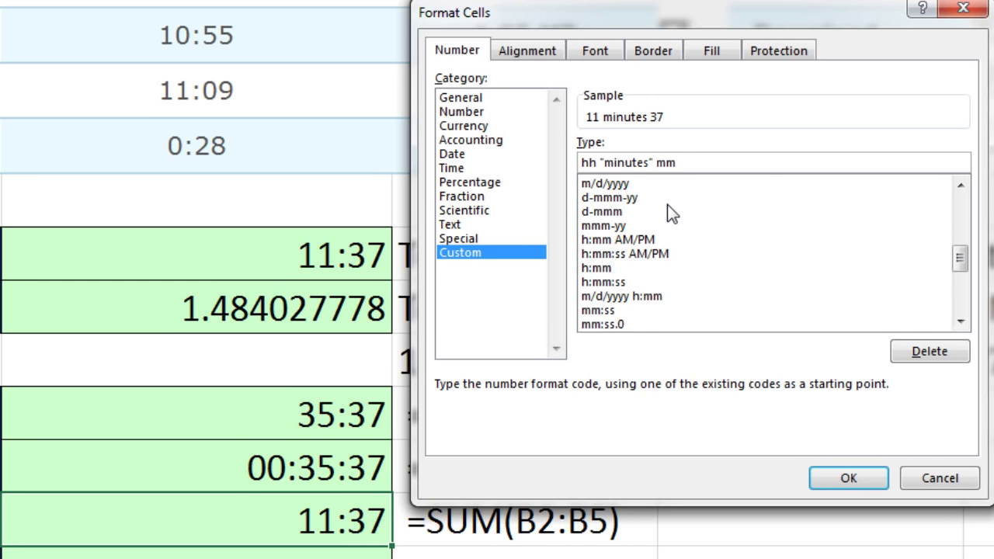
click(700, 164)
text("seconds")
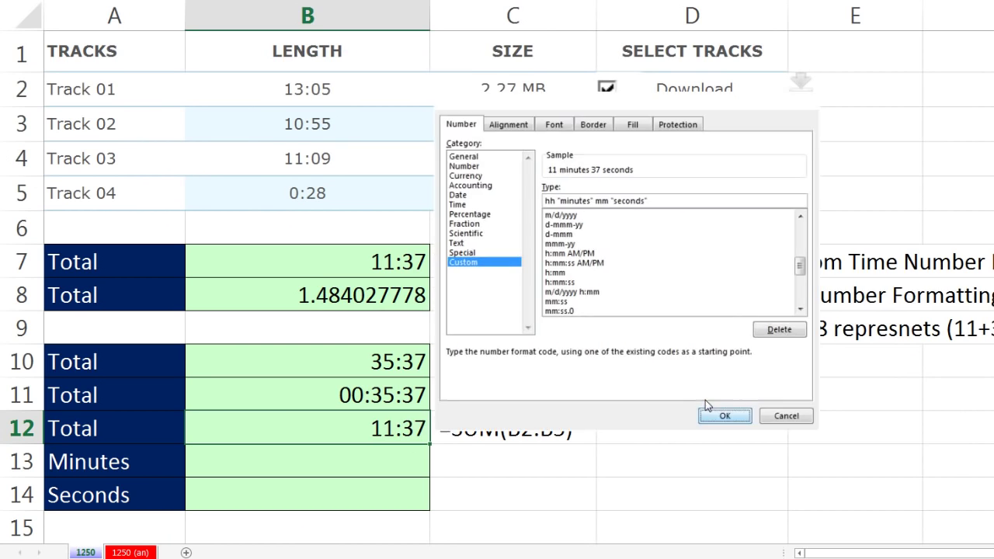
click(844, 477)
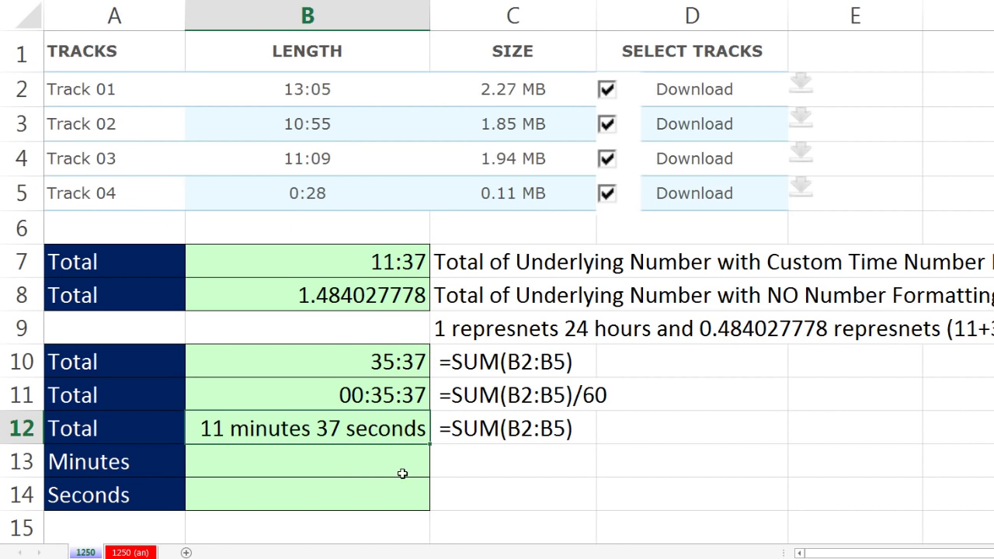
key(ctrl+1)
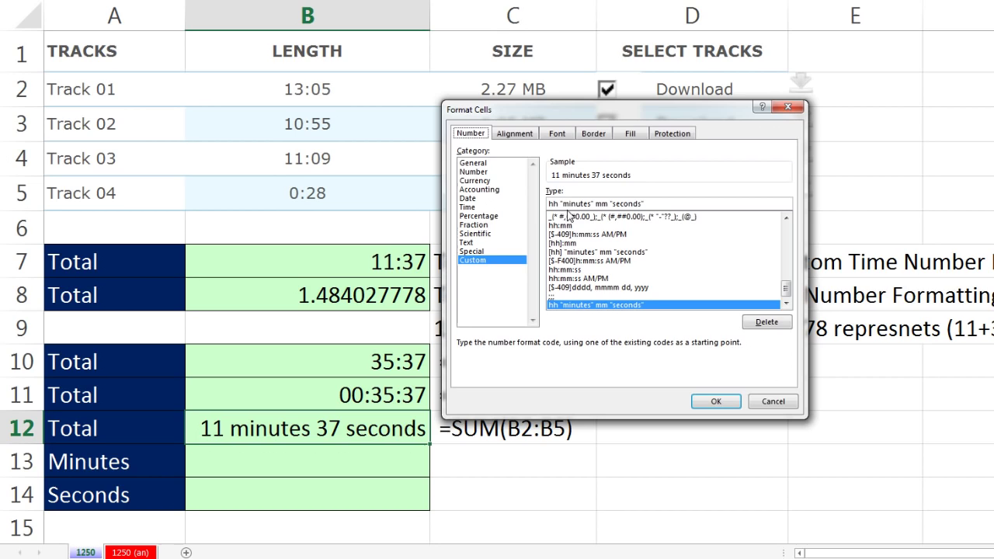
click(551, 203)
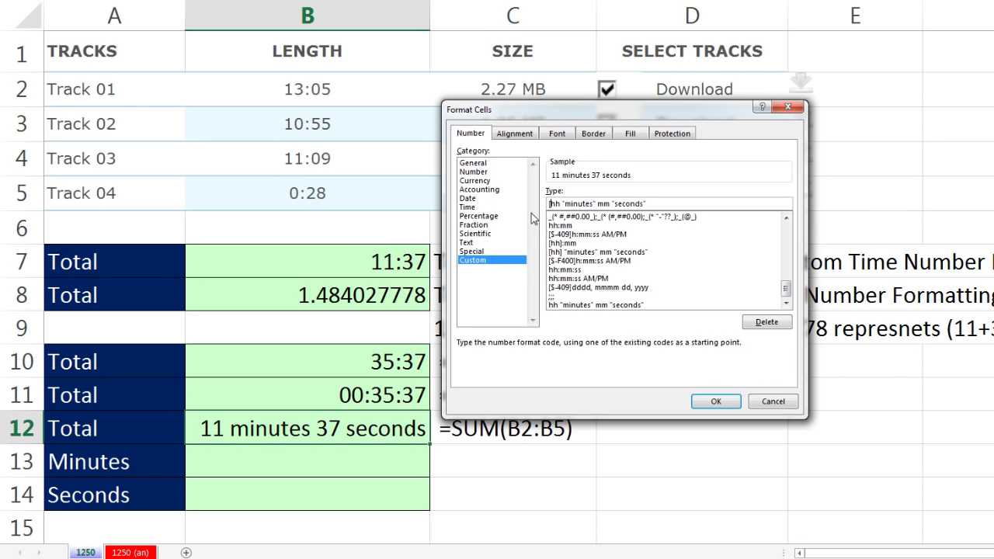
click(552, 202)
text([)
click(557, 203)
text(])
text(])
click(715, 402)
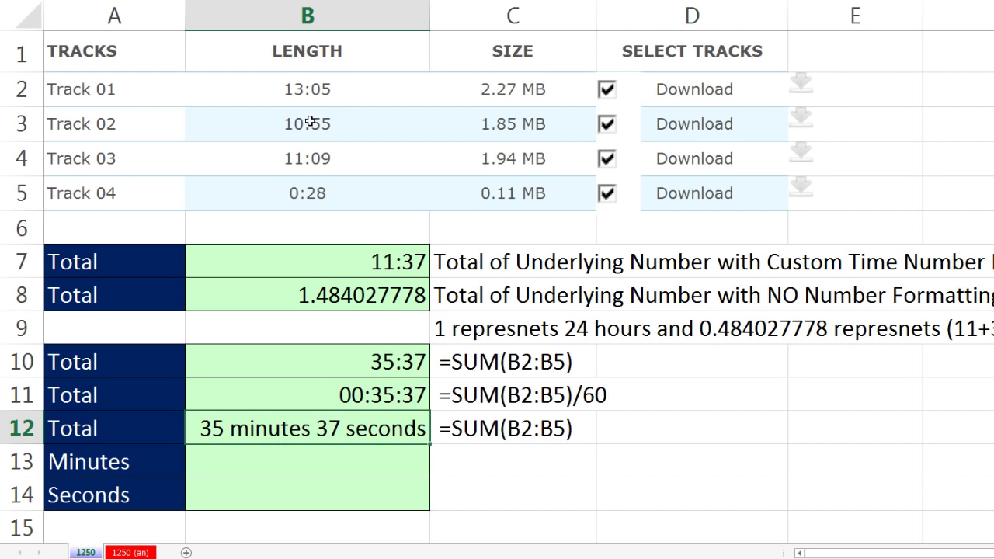
Step: Enter =SUM(B2:B5) in Minutes cell B13 and view its plain numeric value
click(313, 465)
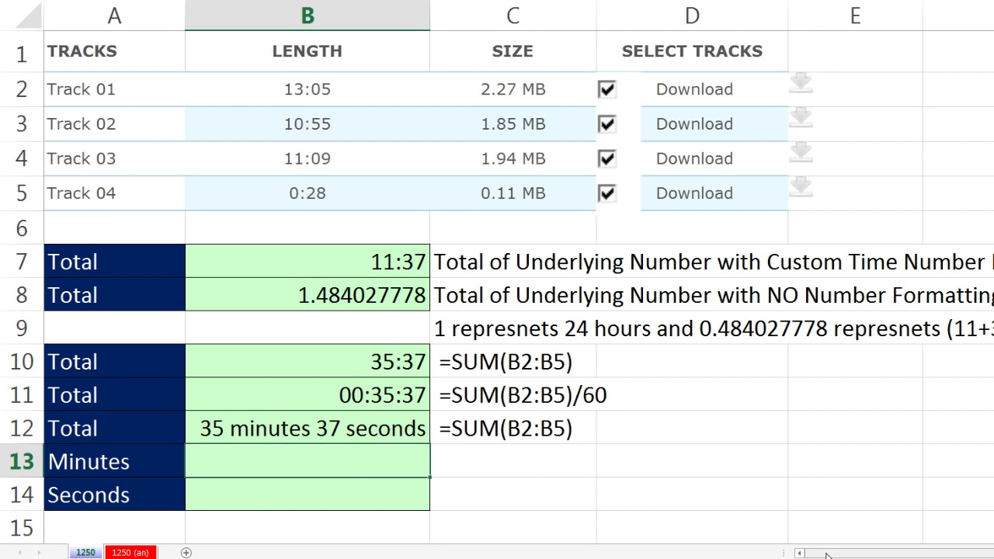
text(=sum)
key(Tab)
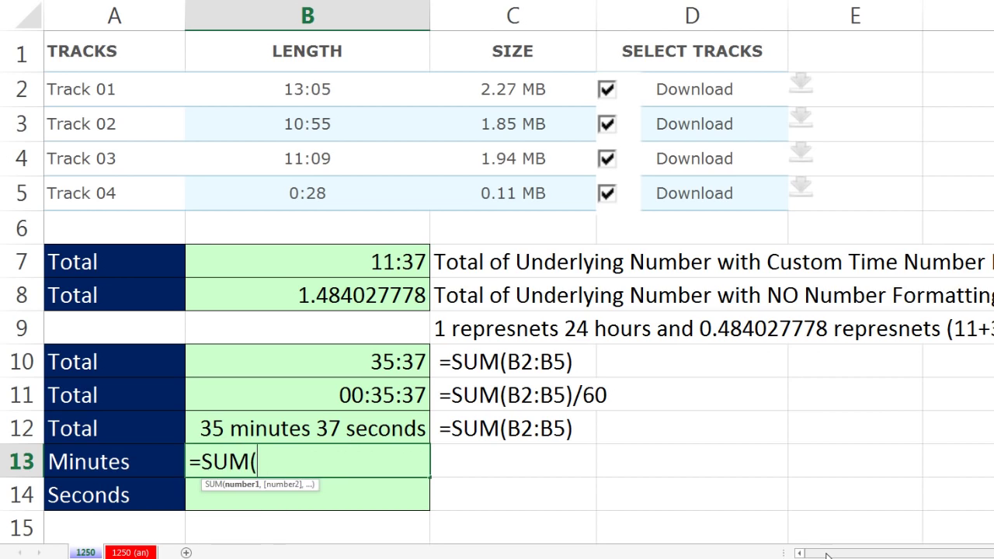
drag(321, 95, 310, 190)
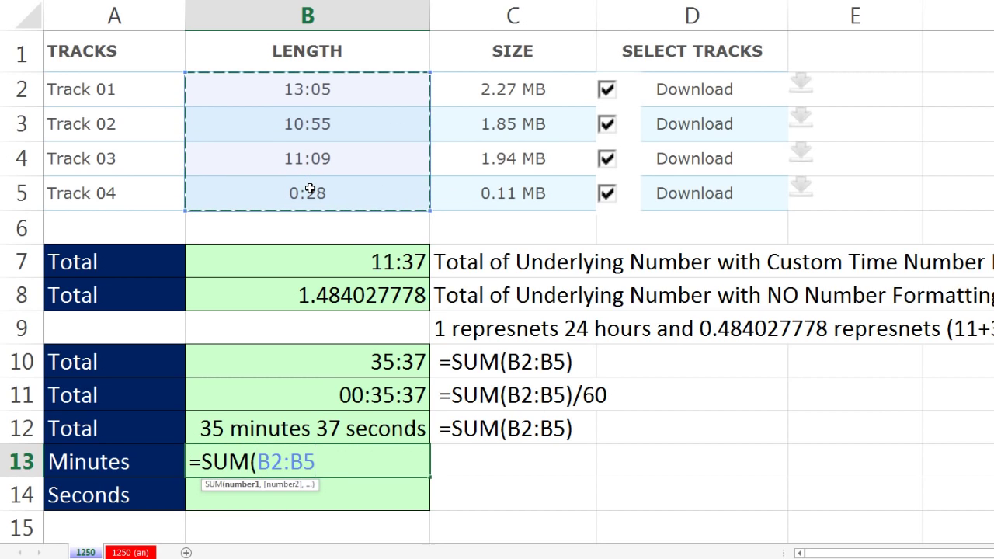
text())
key(ctrl+Return)
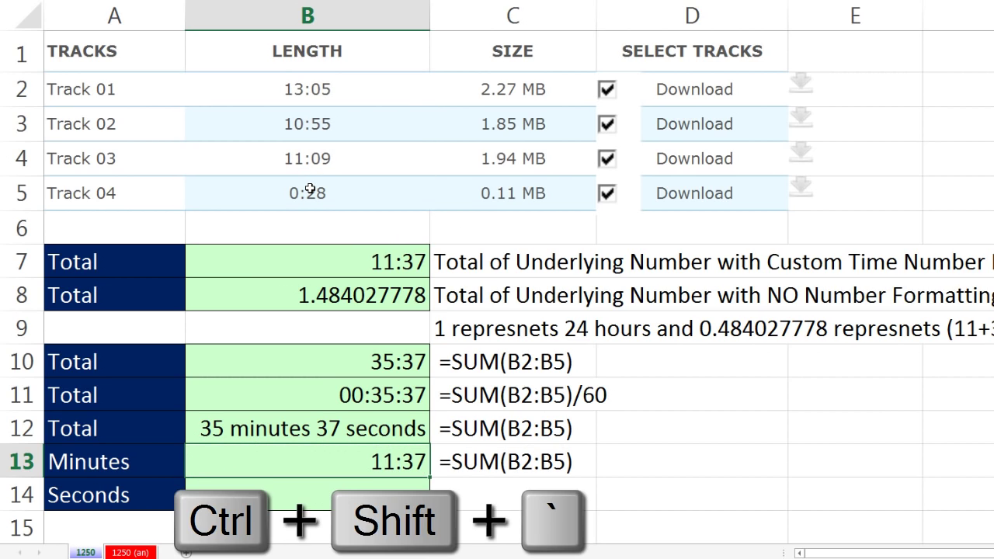
key(ctrl+shift+grave)
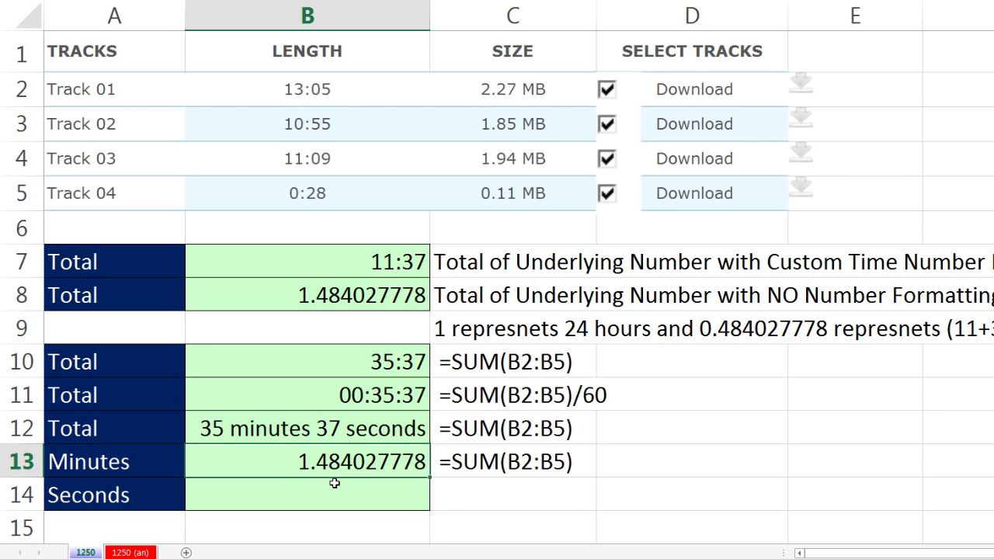
Step: Multiply the B13 total by 24, giving 35.61666667 as a plain number
key(F2)
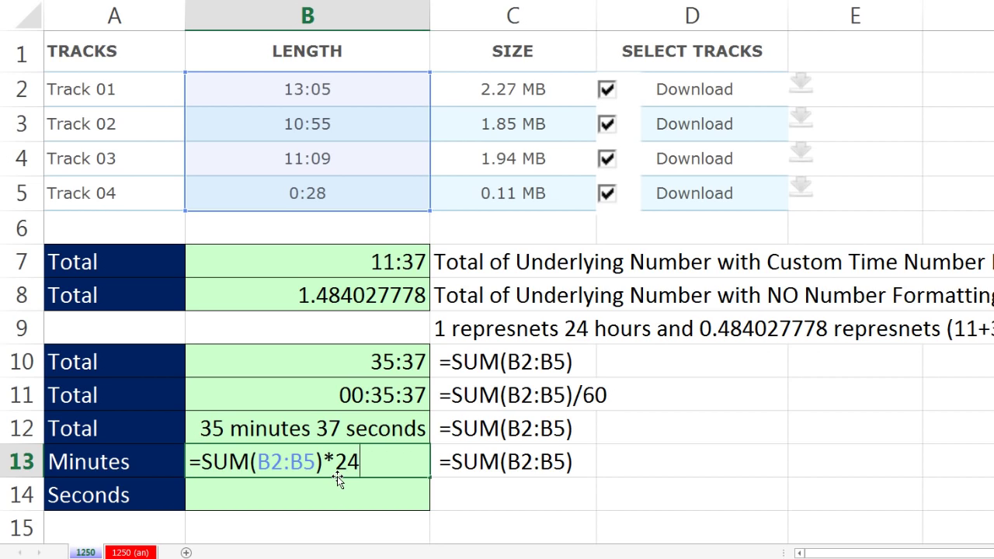
text(*24)
key(Return)
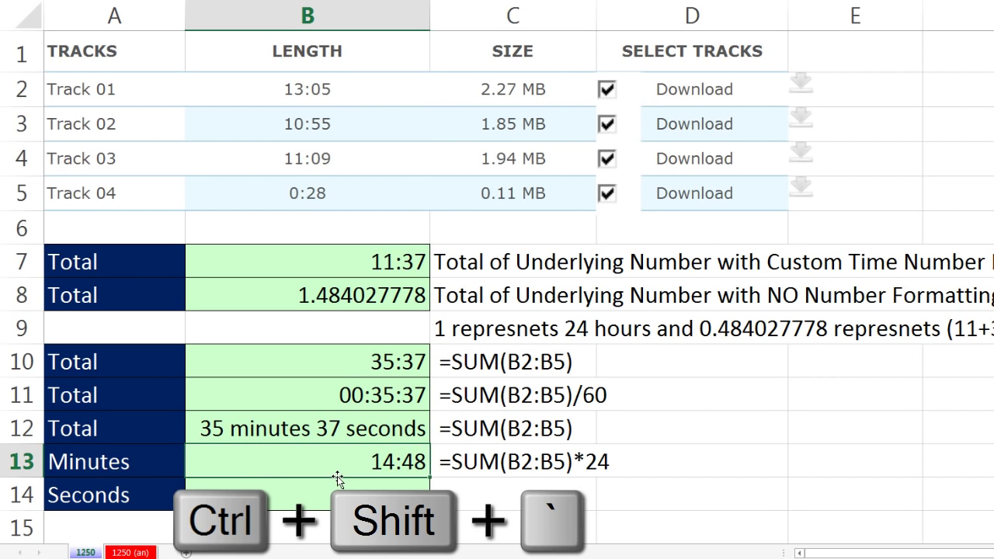
key(ctrl+shift+grave)
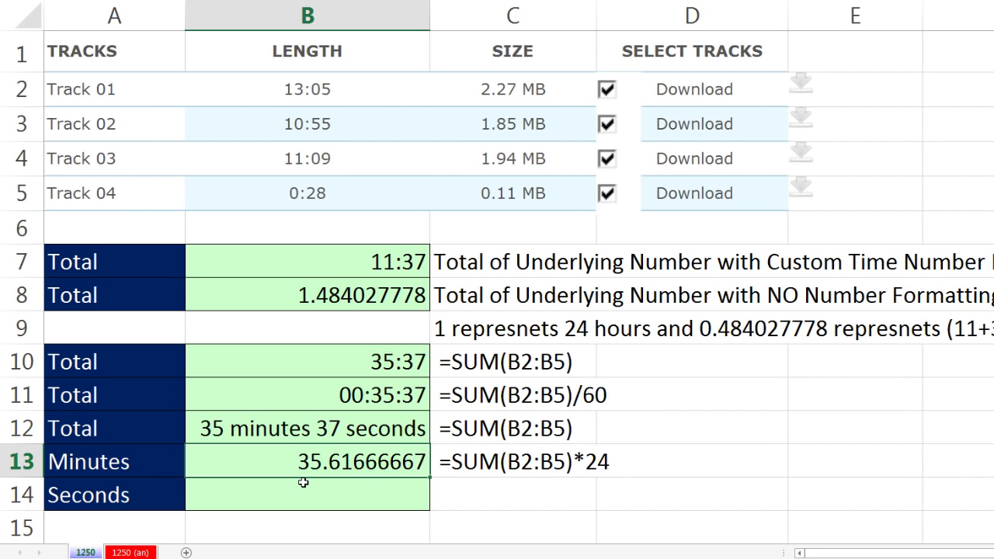
Step: Wrap the B13 formula in INT to get =INT(SUM(B2:B5)*24), returning 35
key(F2)
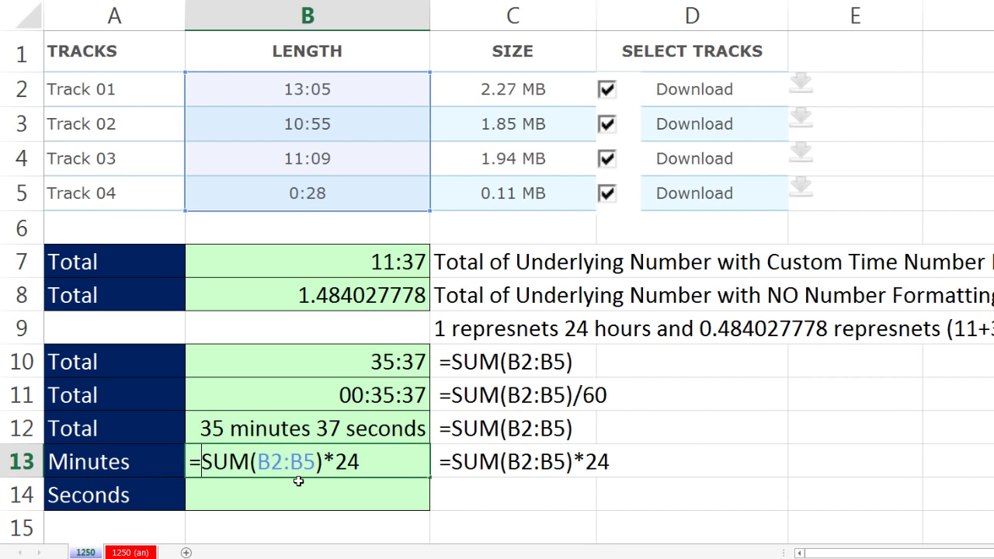
text(int)
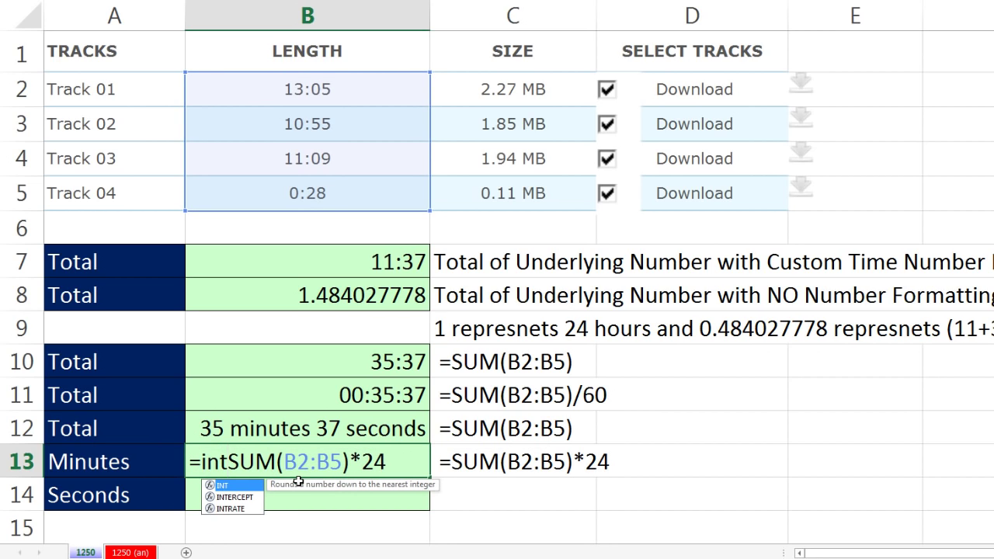
key(Tab)
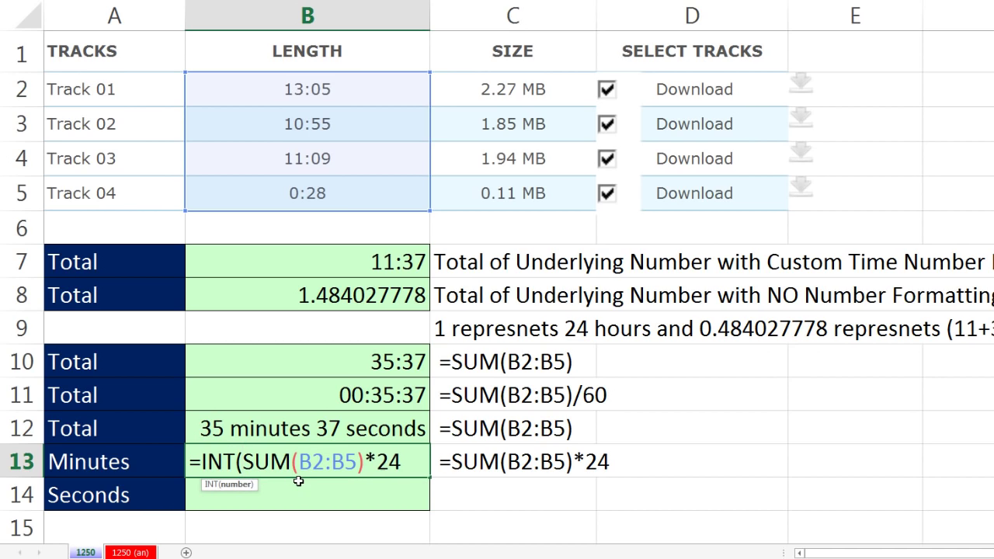
click(407, 461)
text())
key(ctrl+Return)
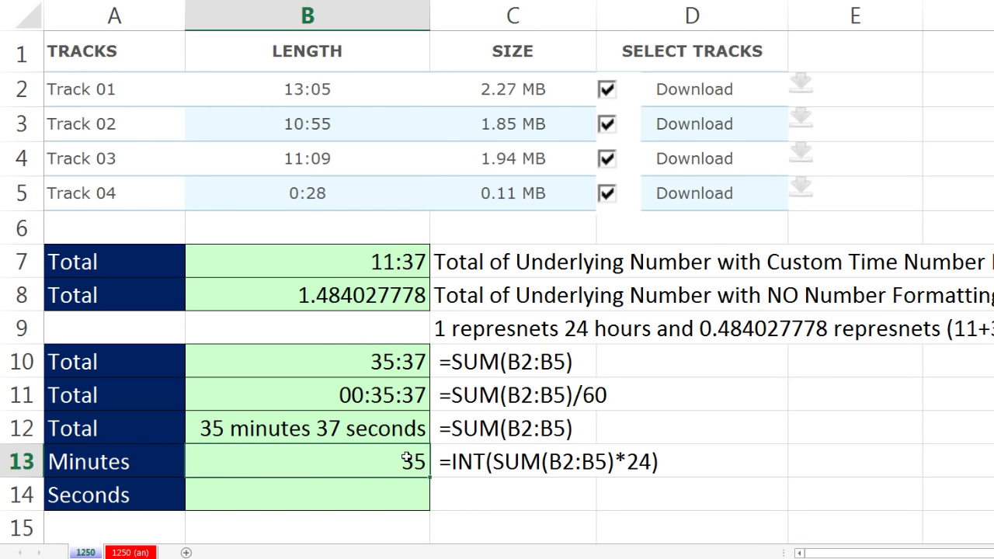
double_click(248, 458)
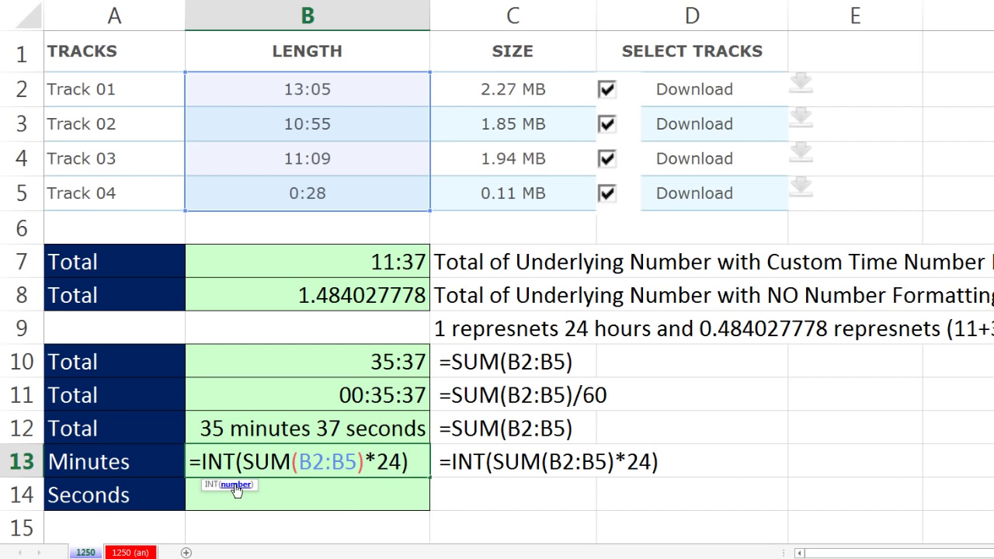
click(242, 485)
key(ctrl+c)
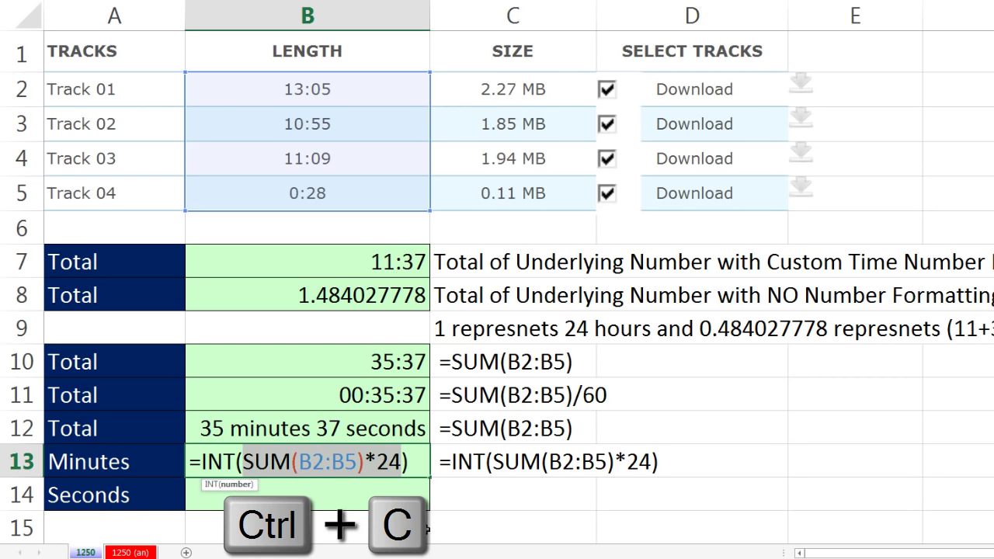
Step: Paste the SUM(B2:B5)*24 expression into Seconds cell B14 as a formula
key(Escape)
click(389, 495)
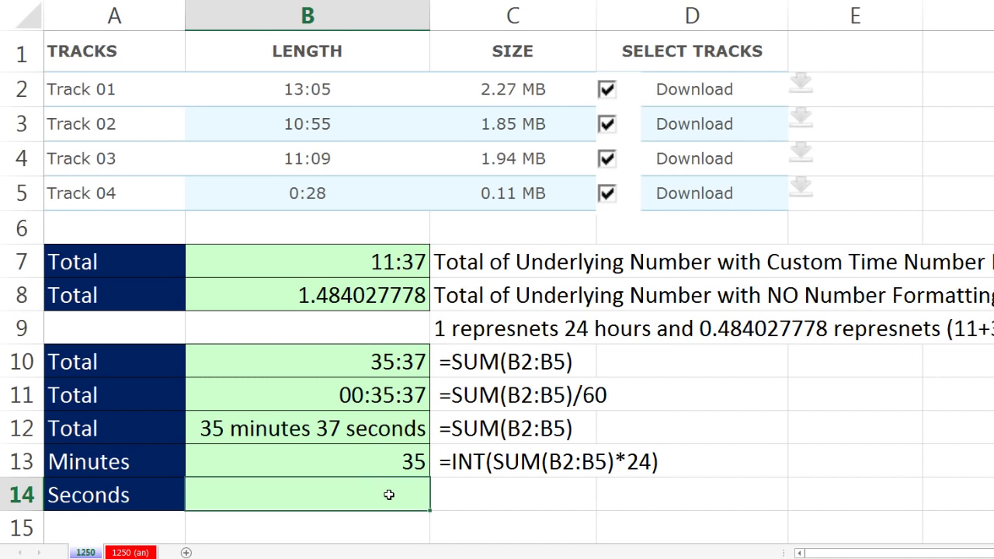
text(=)
key(ctrl+v)
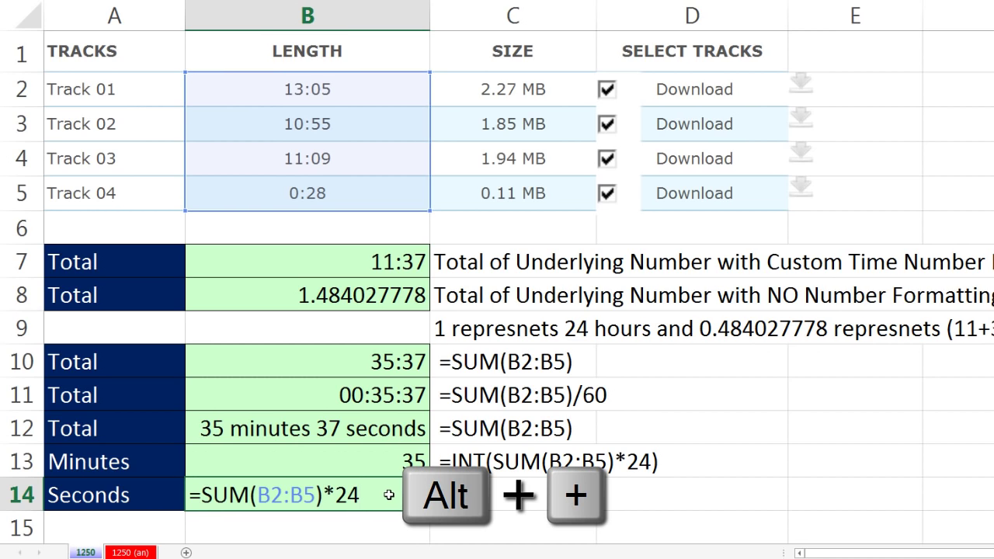
key(ctrl+Return)
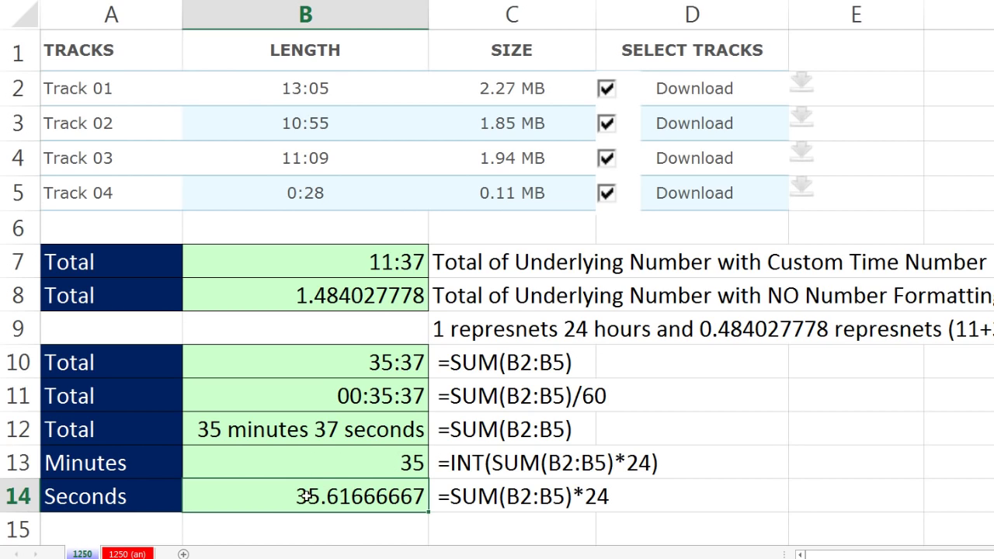
Step: Wrap the B14 formula as =MOD(SUM(B2:B5)*24,1)
double_click(306, 495)
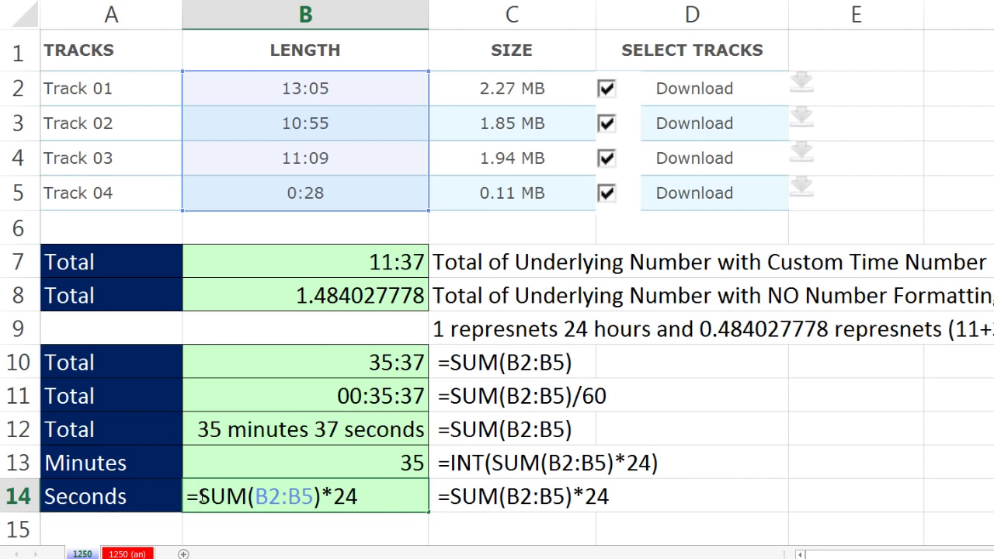
text(mod)
key(Tab)
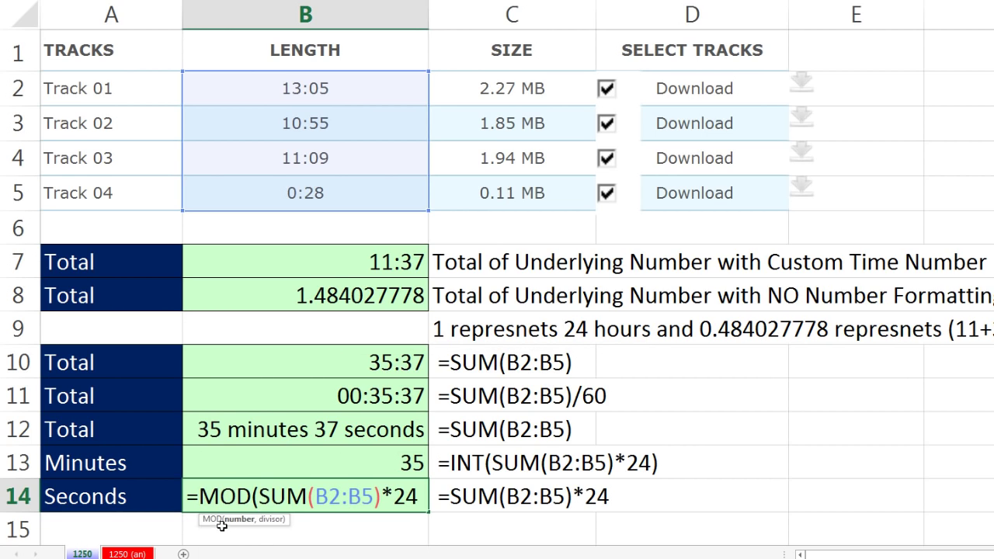
click(428, 500)
text(,1)
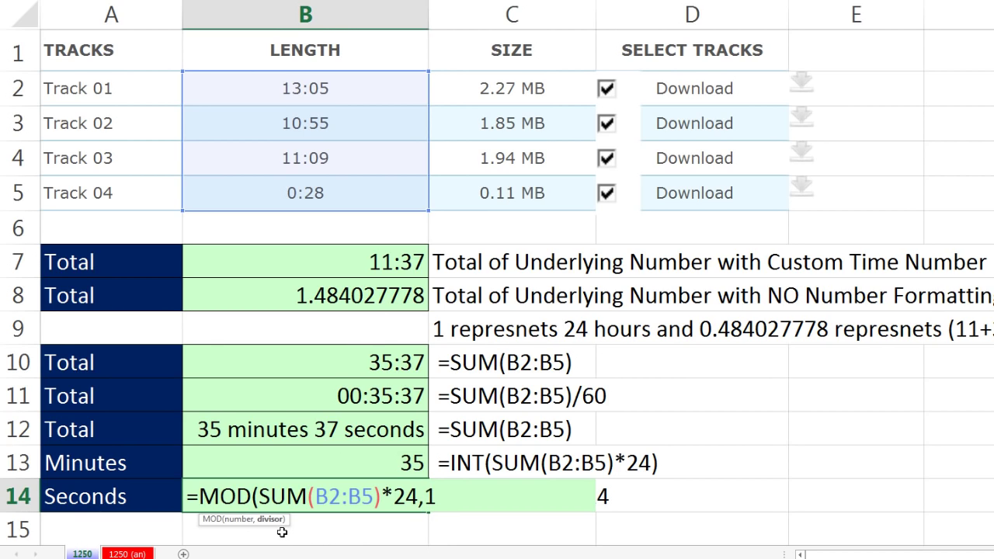
text())
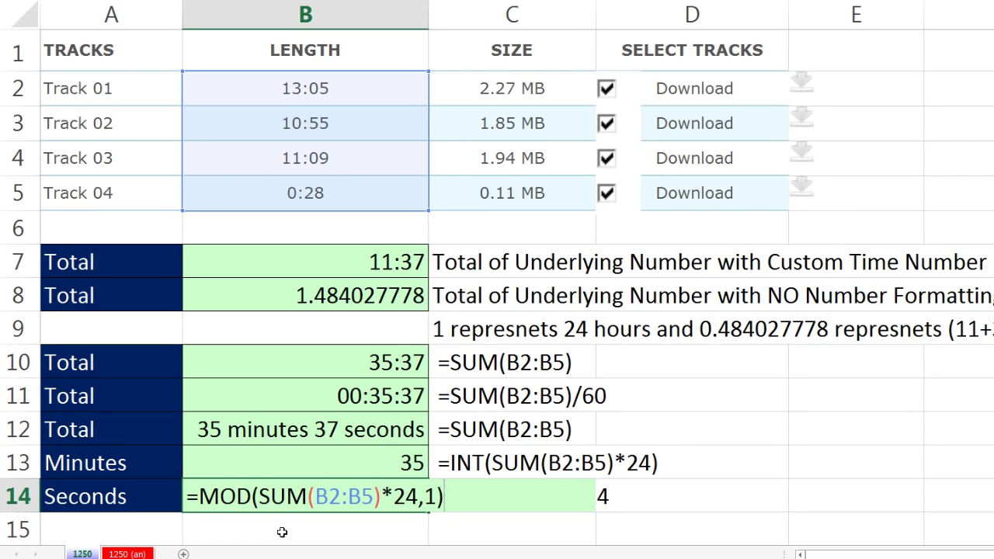
key(ctrl+Return)
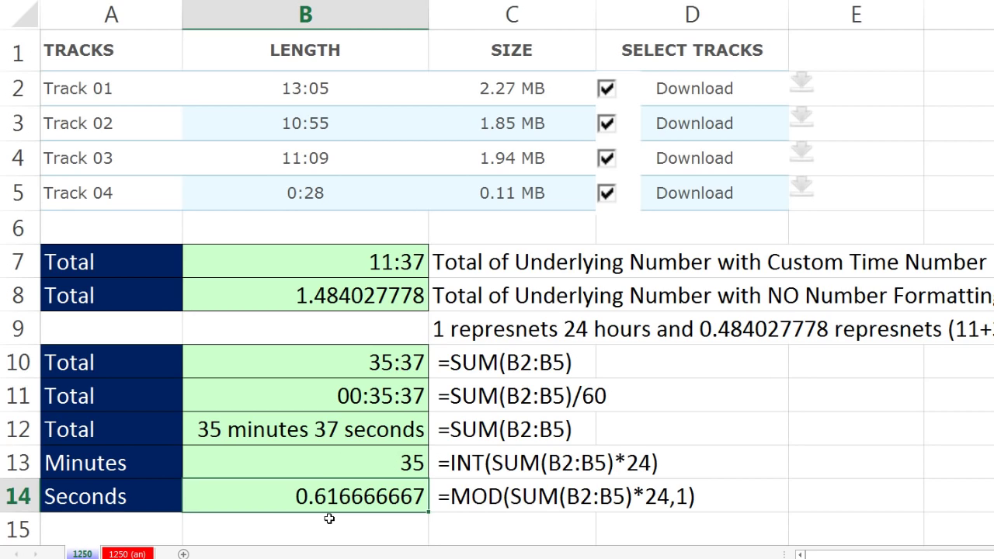
Step: Multiply the MOD result by 60 and show B14 in General format, reading 37
key(F2)
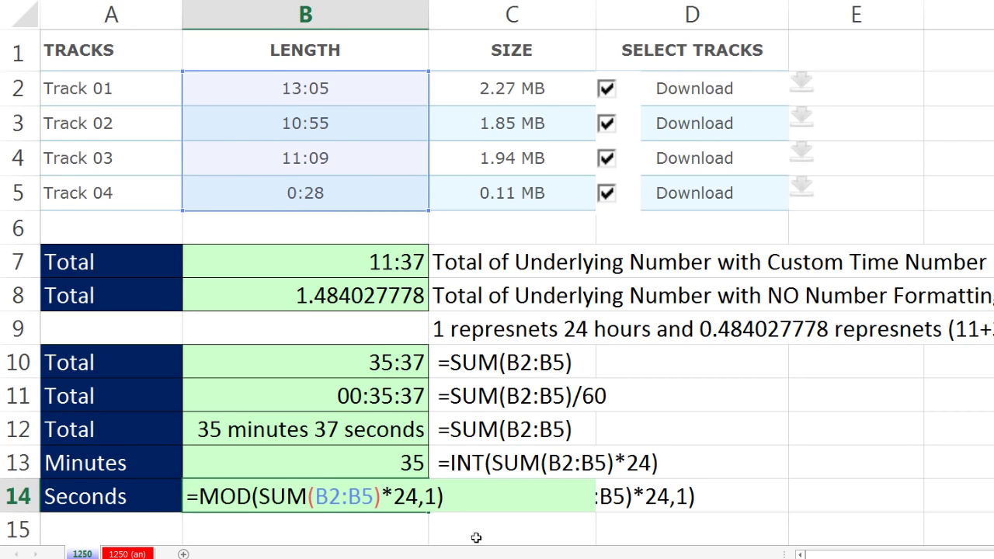
text(*60)
key(ctrl+Return)
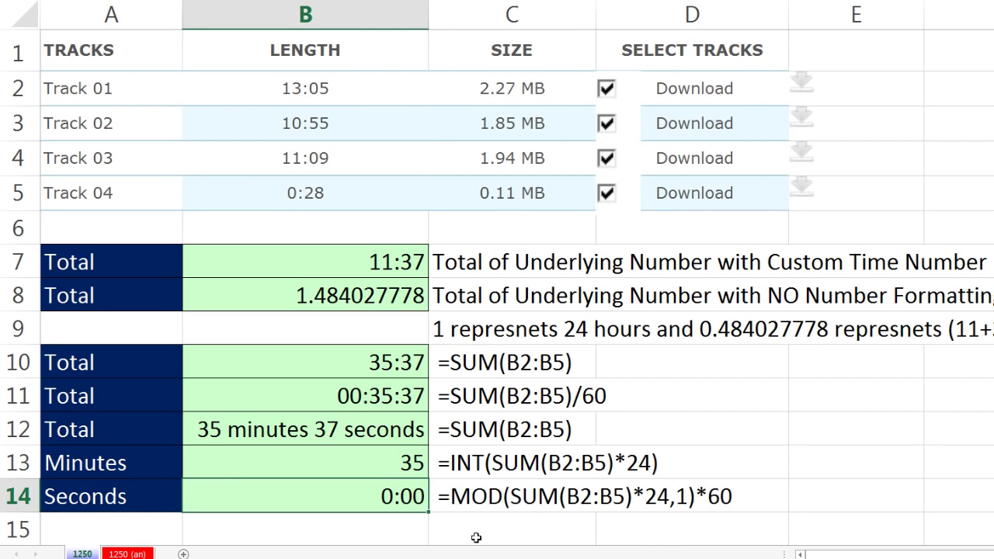
key(ctrl+shift+grave)
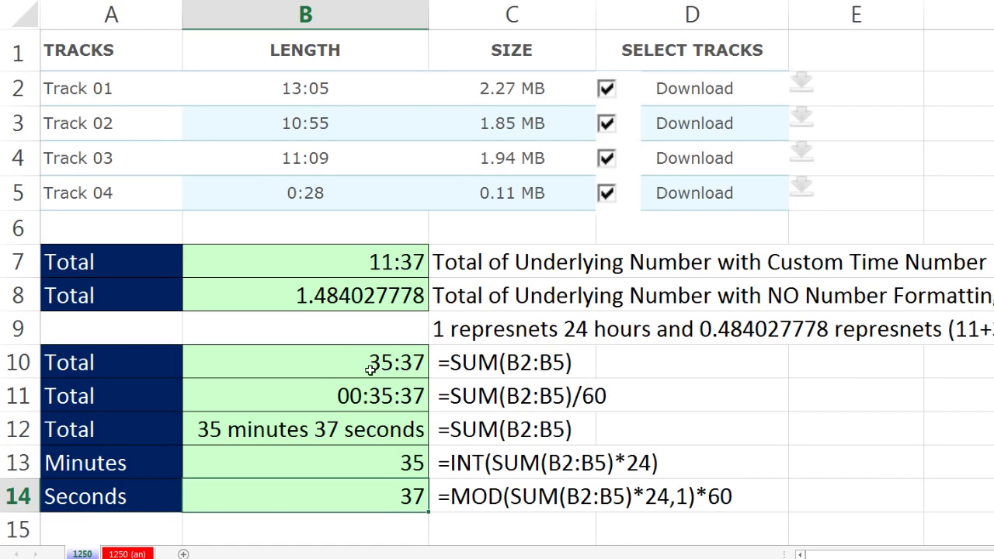
drag(353, 363, 364, 426)
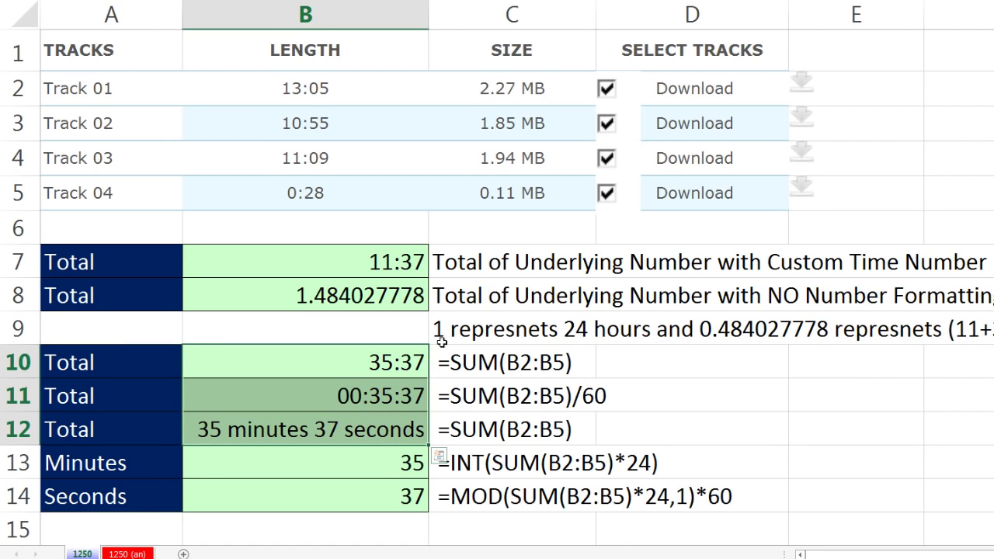